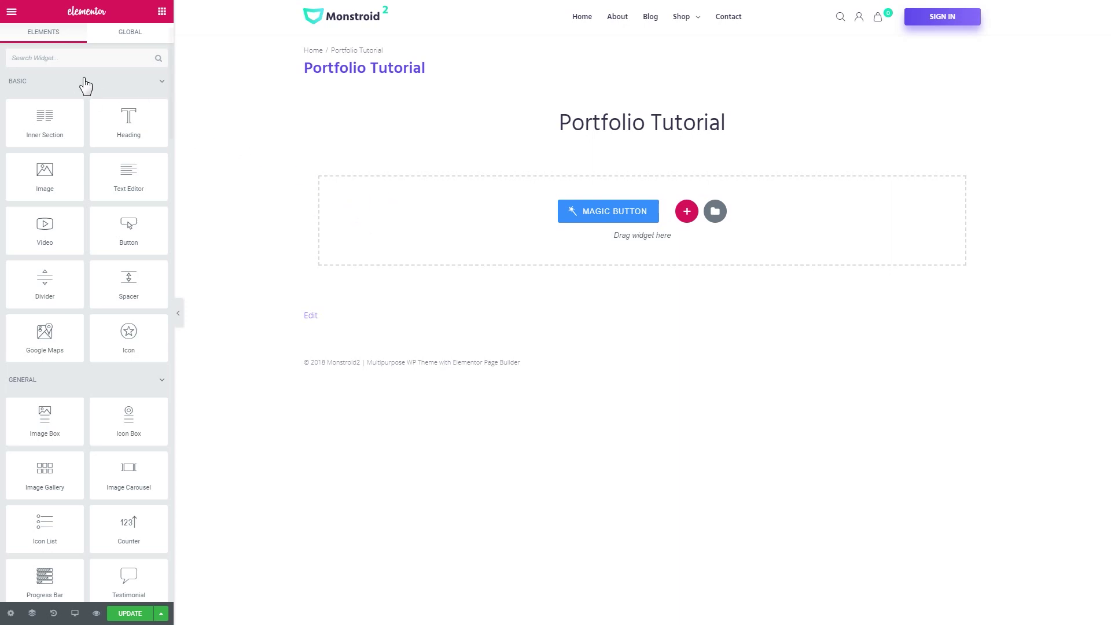
# Step: Search 'port' and drag the Portfolio widget into the empty section as a 3-column grid
pyautogui.click(83, 59)
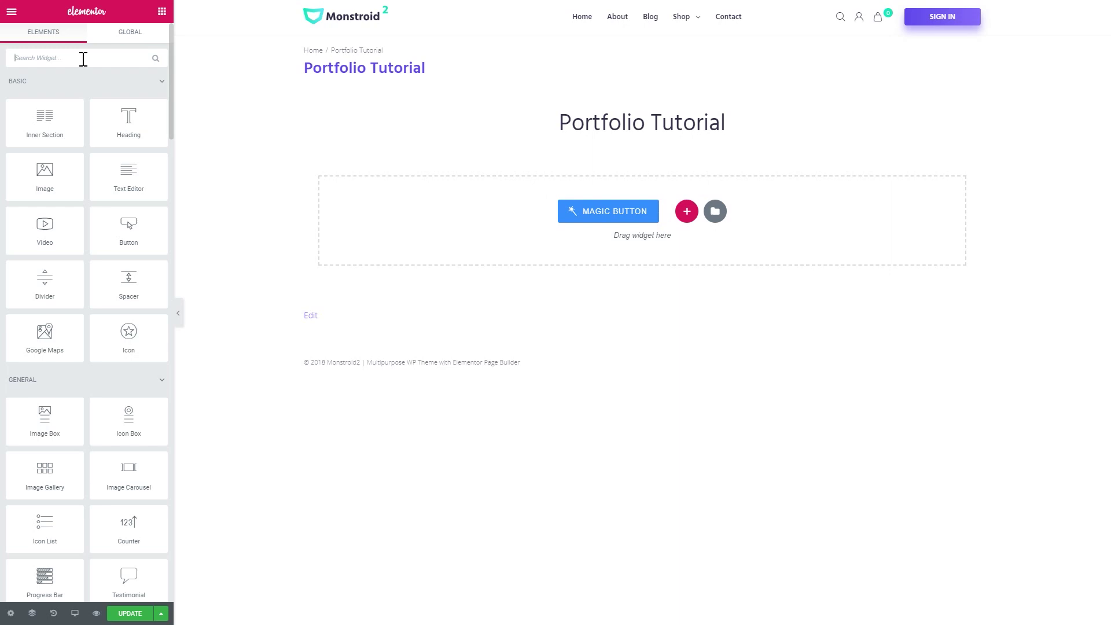
pyautogui.write('port')
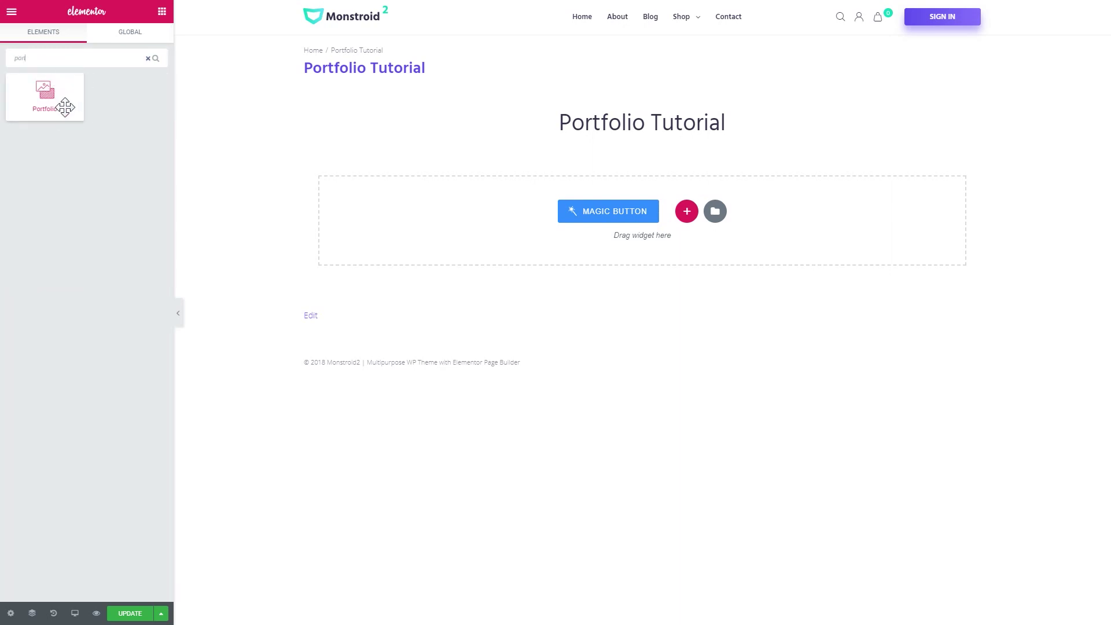
pyautogui.moveTo(37, 118); pyautogui.dragTo(500, 254)
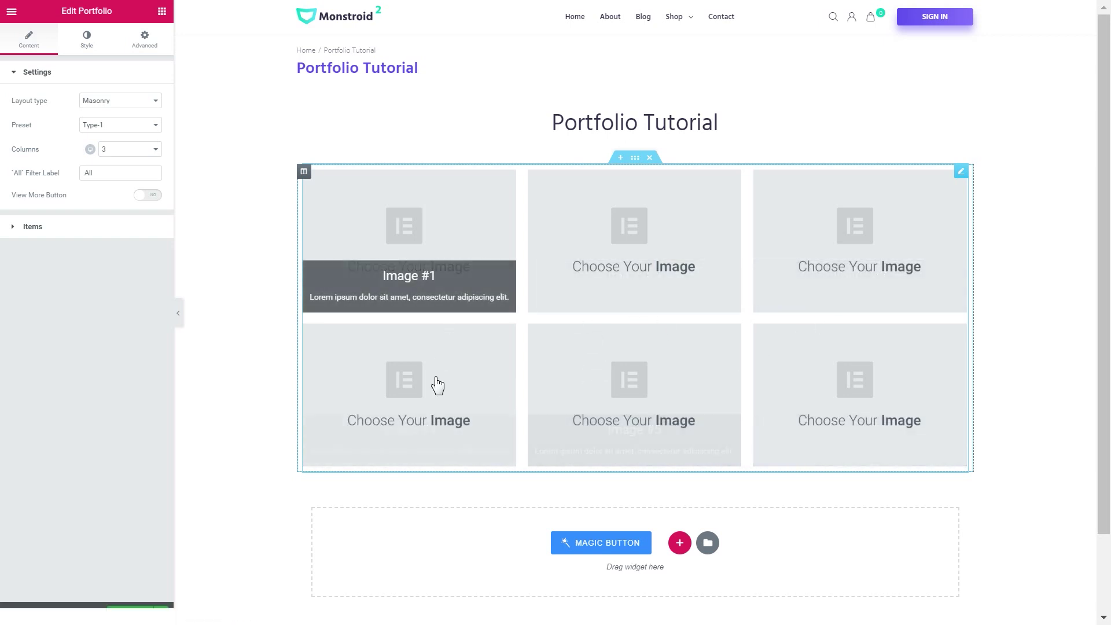
# Step: In the Items list, choose forest, beach and mountain photos for Image #1 to Image #6
pyautogui.click(81, 229)
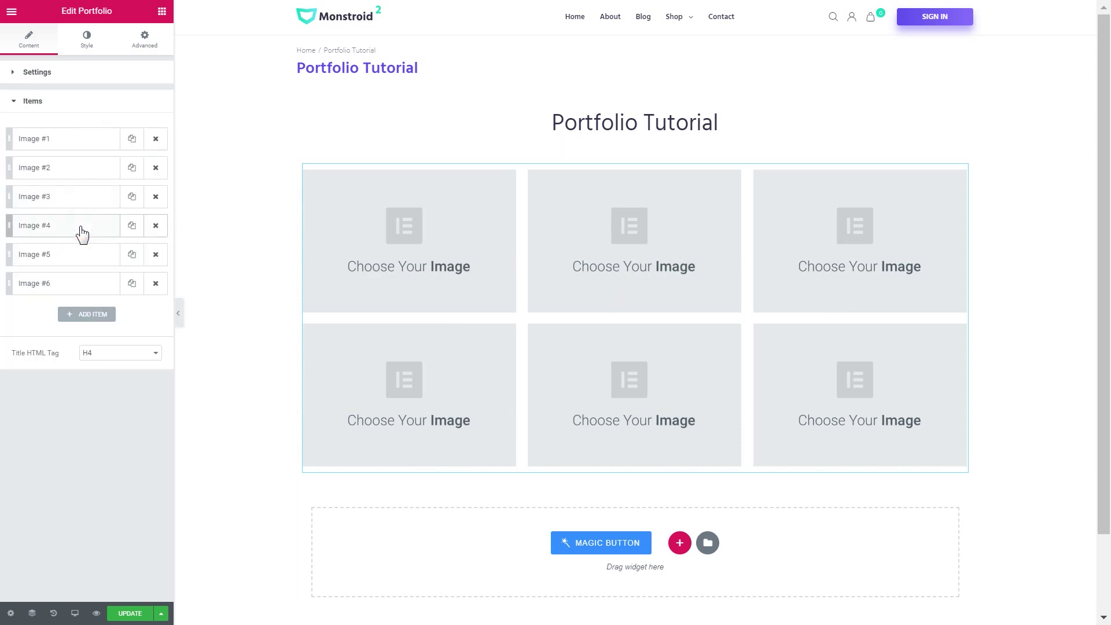
pyautogui.click(51, 140)
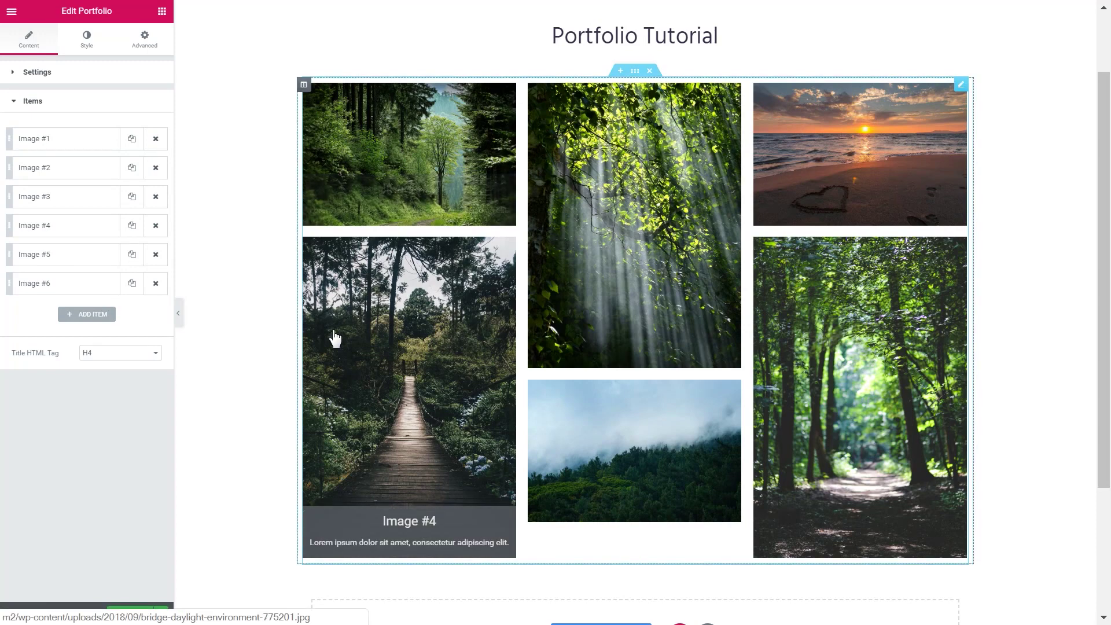
pyautogui.click(42, 140)
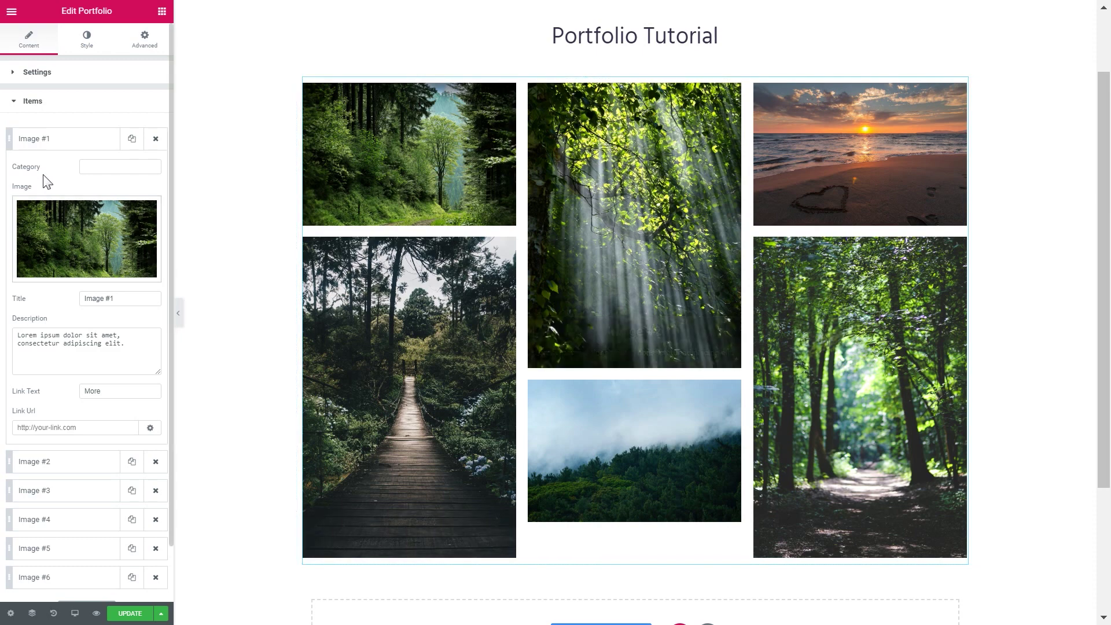
# Step: Give Image #1 the category 'Forest' and the link URL '#'
pyautogui.click(81, 169)
pyautogui.write('Forest')
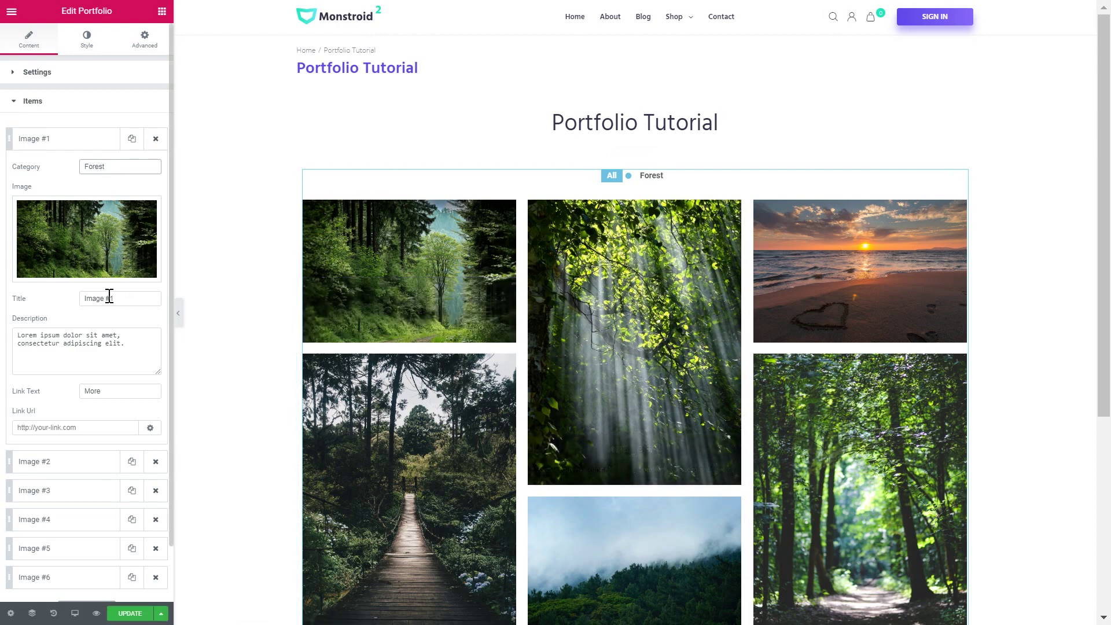
pyautogui.scroll(-1, 110, 278)
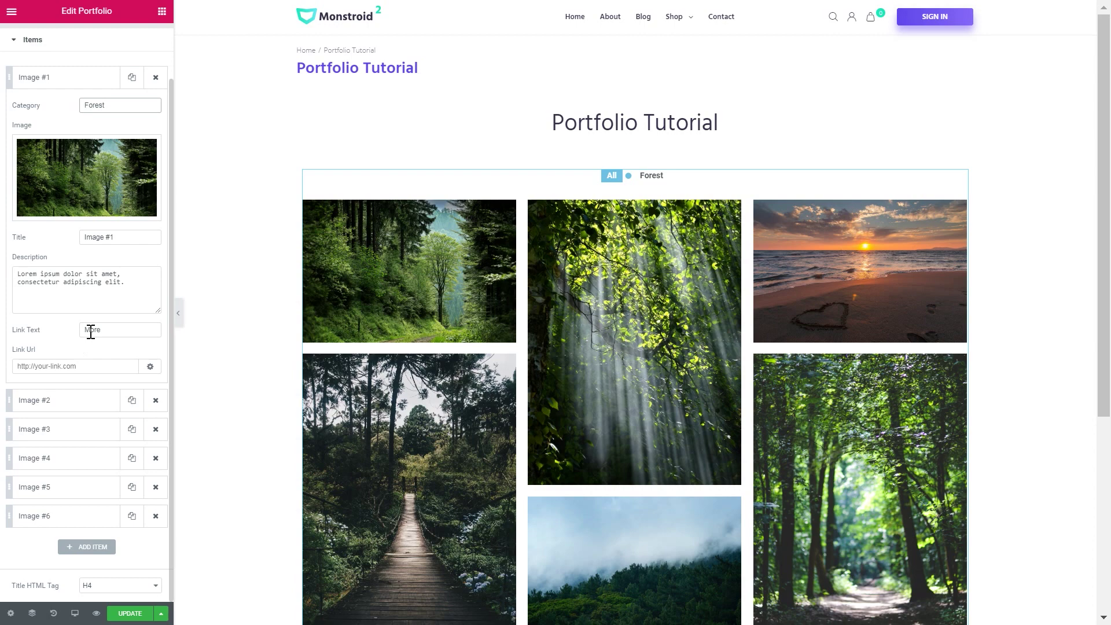
pyautogui.click(82, 368)
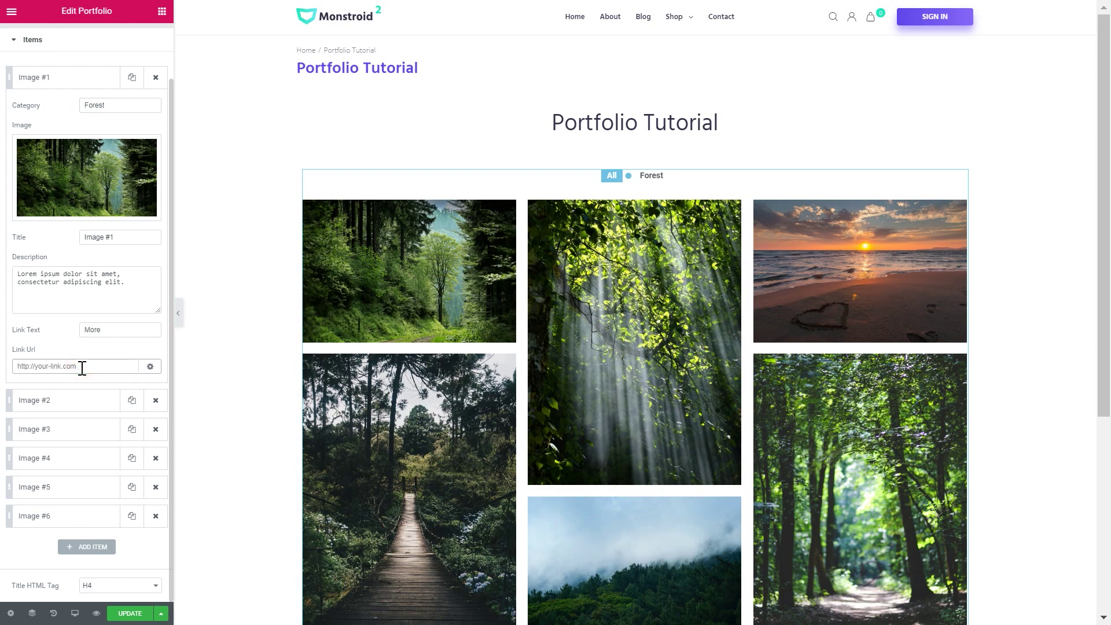
pyautogui.write('#')
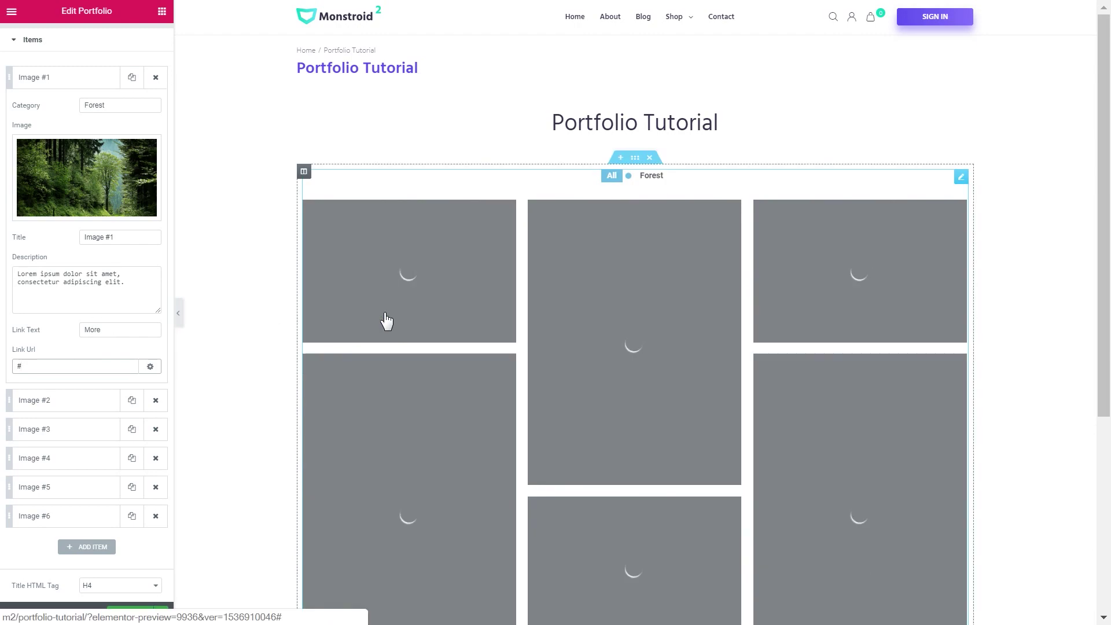
pyautogui.moveTo(387, 296)
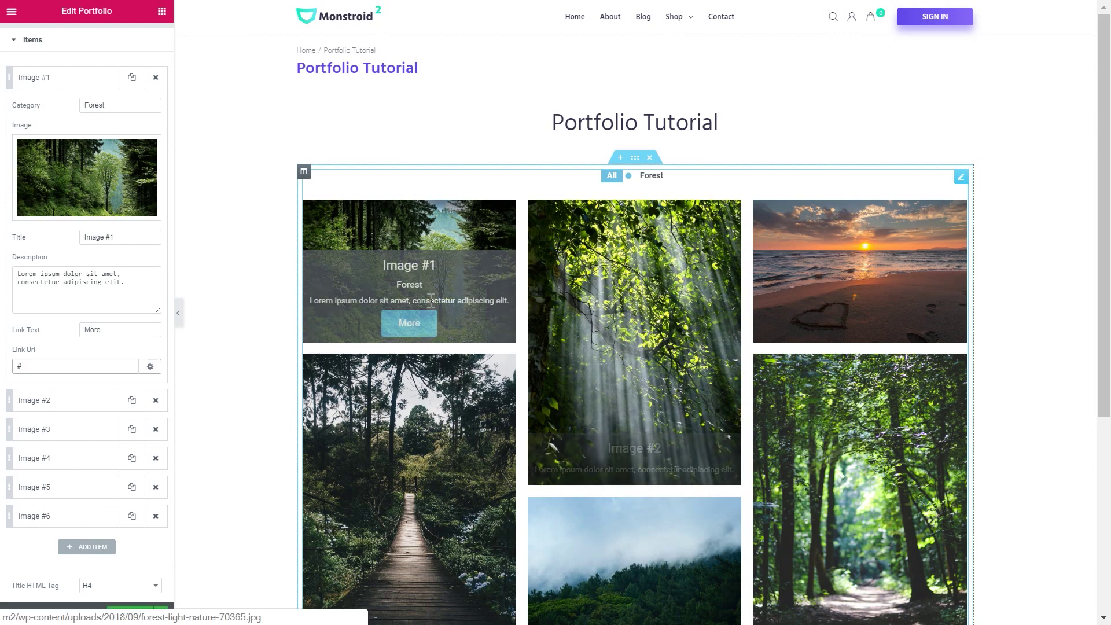
pyautogui.click(104, 367)
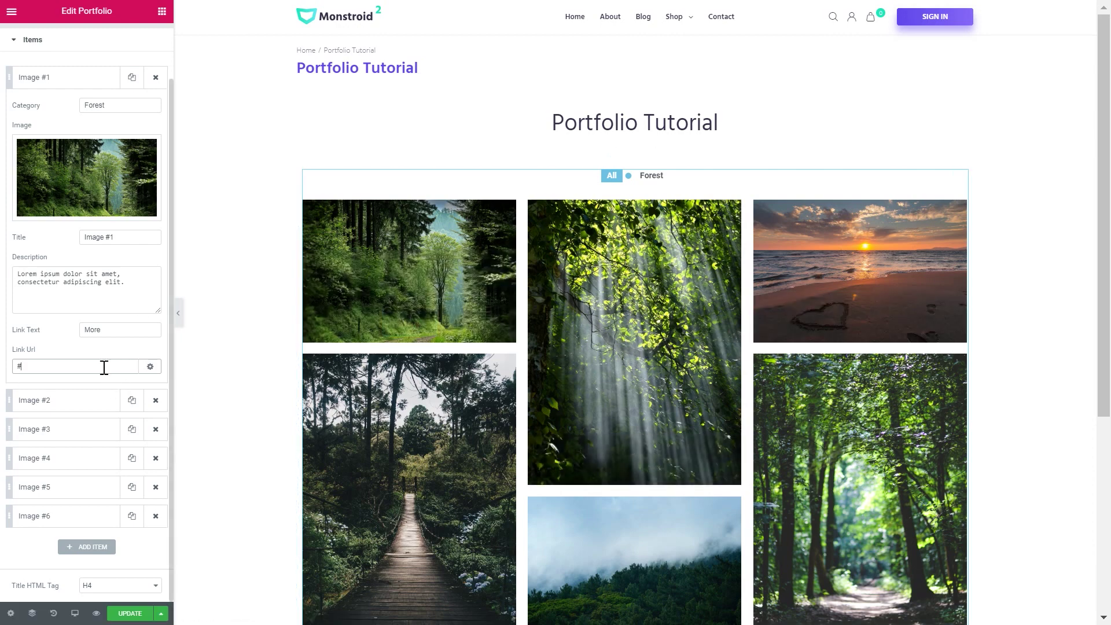
pyautogui.scroll(1, 77, 154)
# Step: Fill in the category fields for Images #2, #4 and #5, reusing the Forest text
pyautogui.click(82, 169)
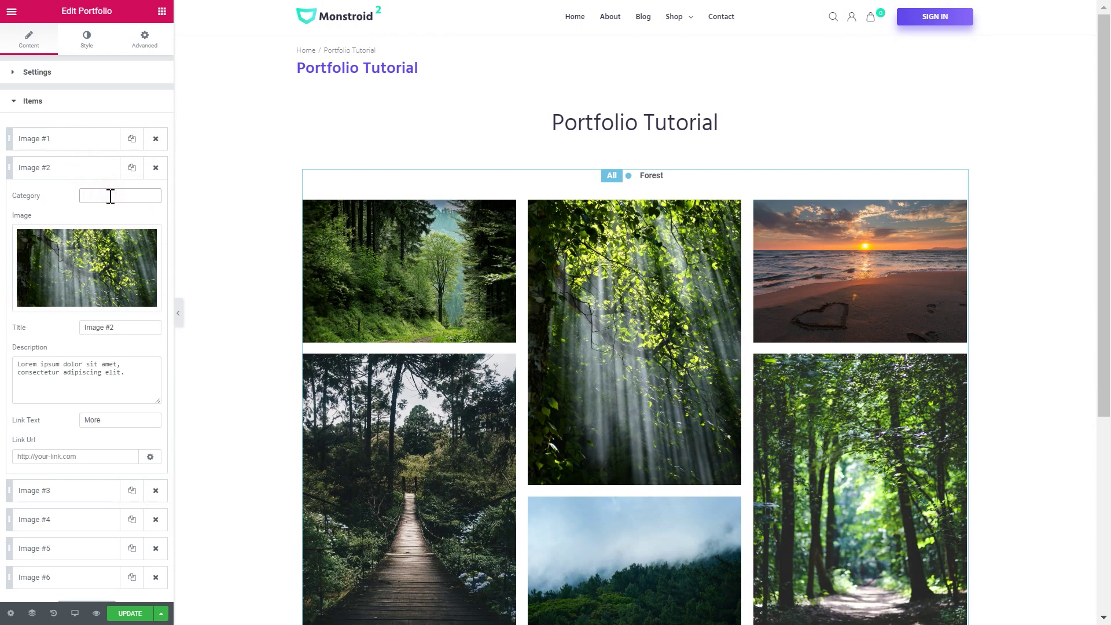
pyautogui.doubleClick(110, 196)
pyautogui.click(64, 169)
pyautogui.click(74, 226)
pyautogui.click(113, 255)
pyautogui.click(87, 225)
pyautogui.click(77, 255)
pyautogui.click(100, 284)
pyautogui.click(85, 255)
# Step: Set Image #6's category to 'Mountain' and Image #3's category to 'Beach'
pyautogui.click(87, 283)
pyautogui.click(102, 311)
pyautogui.write('Mountain')
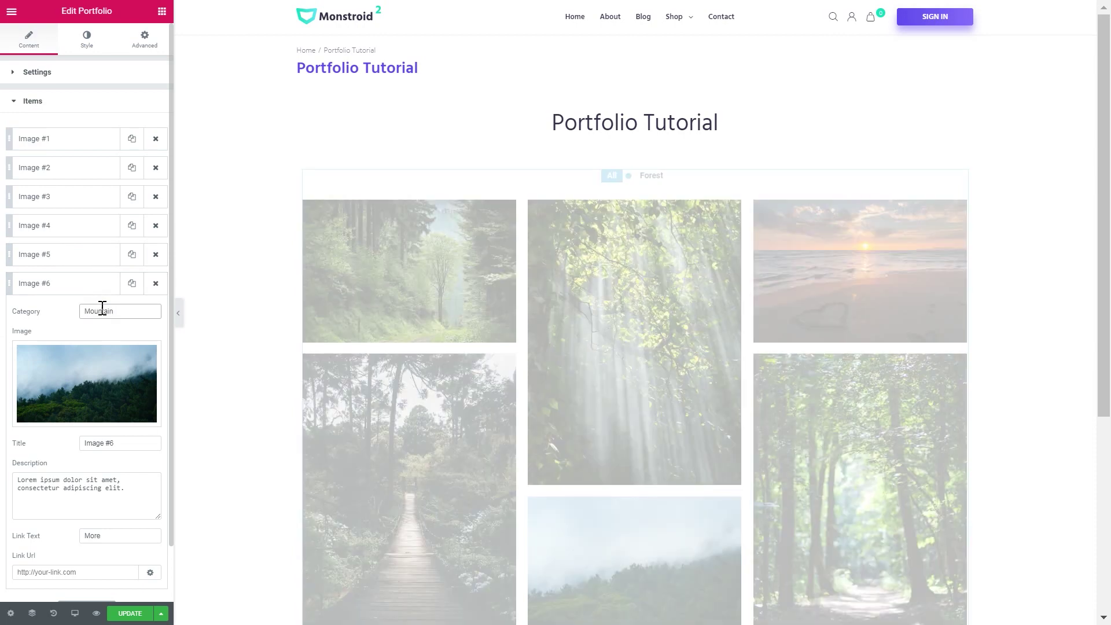
pyautogui.click(93, 283)
pyautogui.click(75, 197)
pyautogui.click(94, 223)
pyautogui.write('Beach')
pyautogui.click(88, 199)
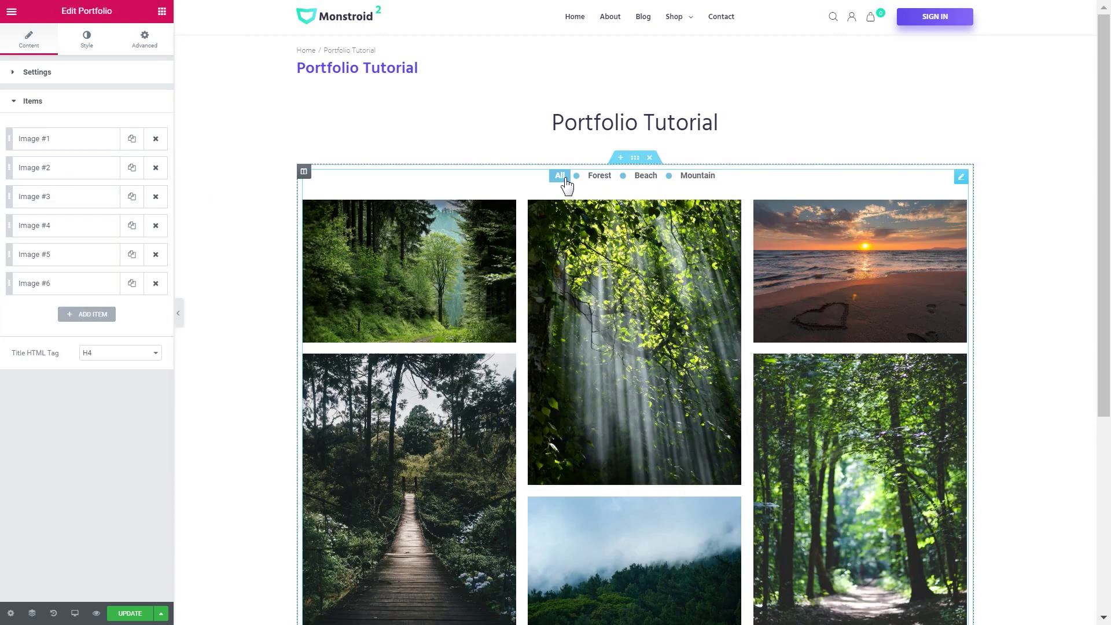
# Step: Test the Forest, Beach, Mountain and All filter tabs in the preview
pyautogui.click(600, 177)
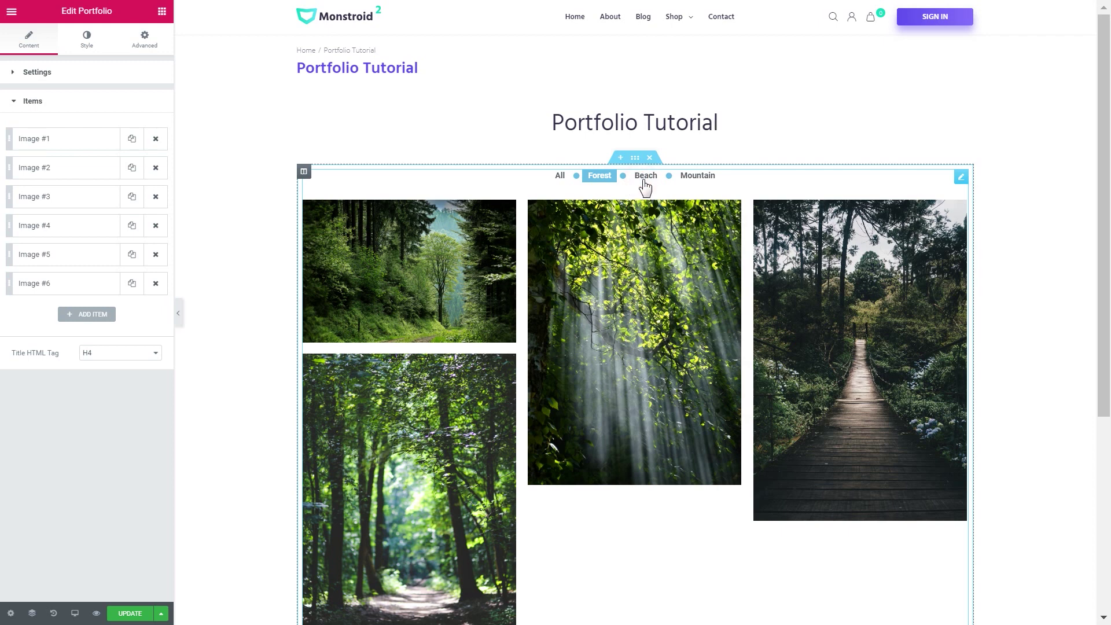
pyautogui.click(649, 181)
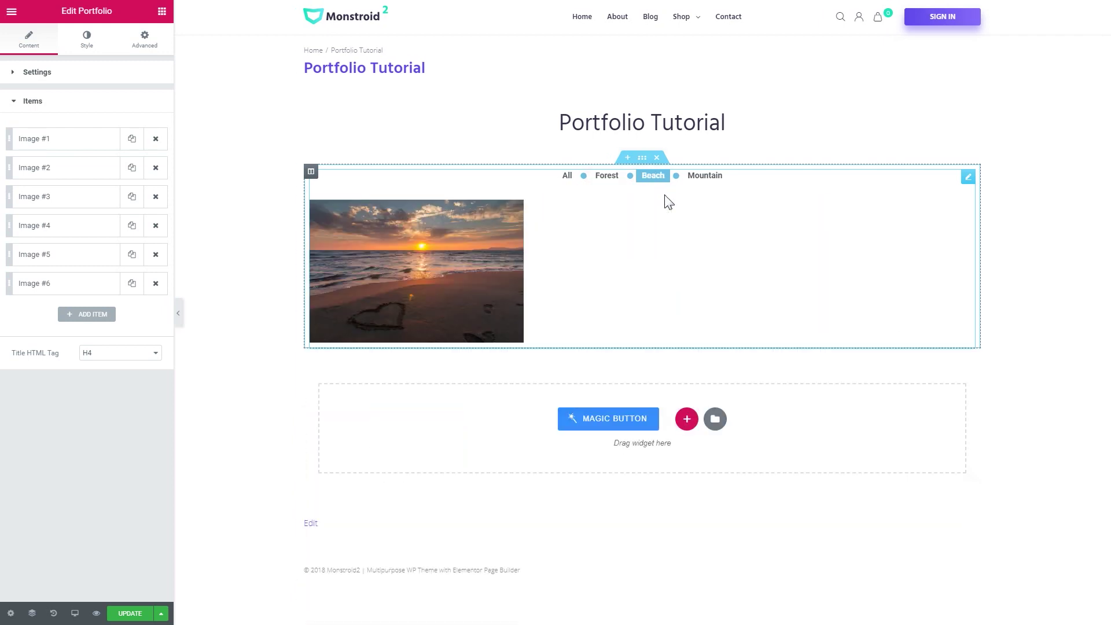
pyautogui.click(702, 181)
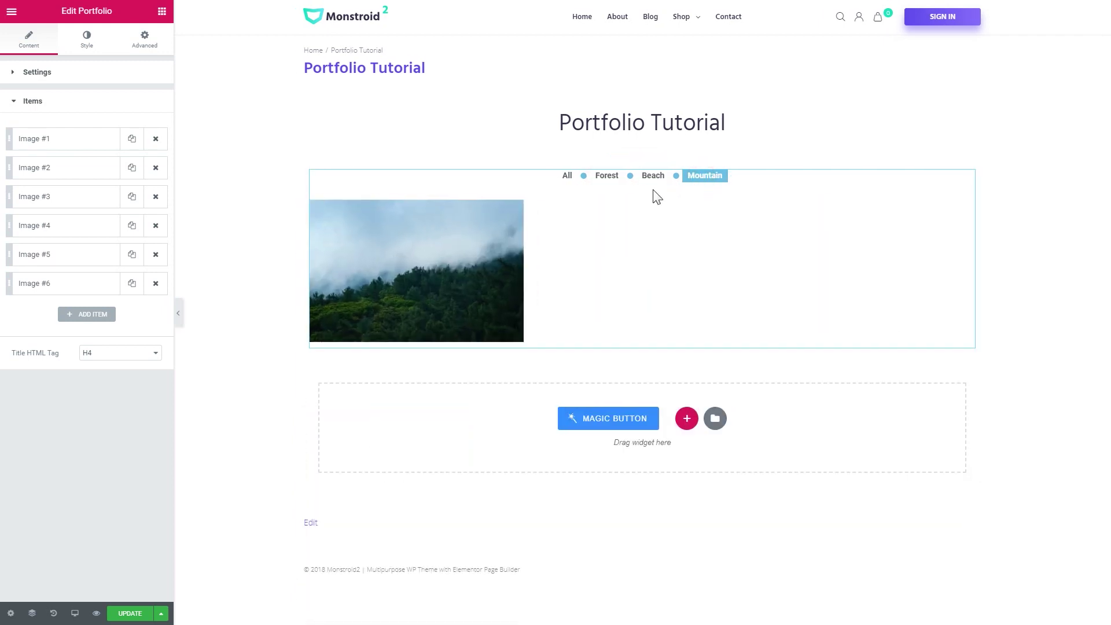
pyautogui.click(571, 181)
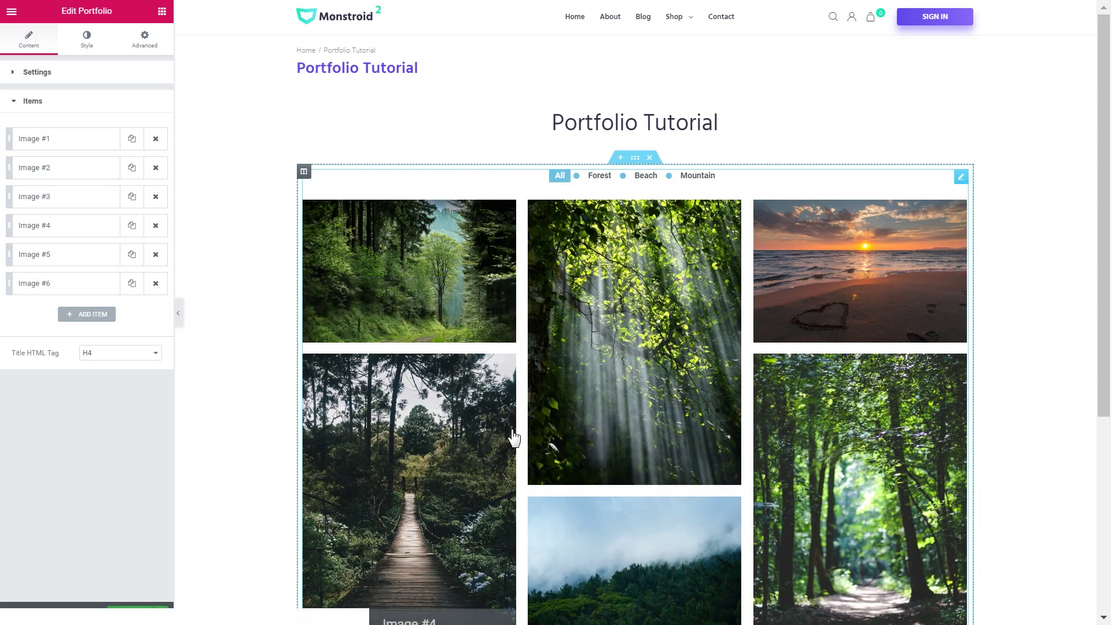
pyautogui.scroll(-1, 695, 463)
# Step: Preview one photo in the lightbox and collapse the image items list
pyautogui.scroll(1, 857, 261)
pyautogui.click(634, 347)
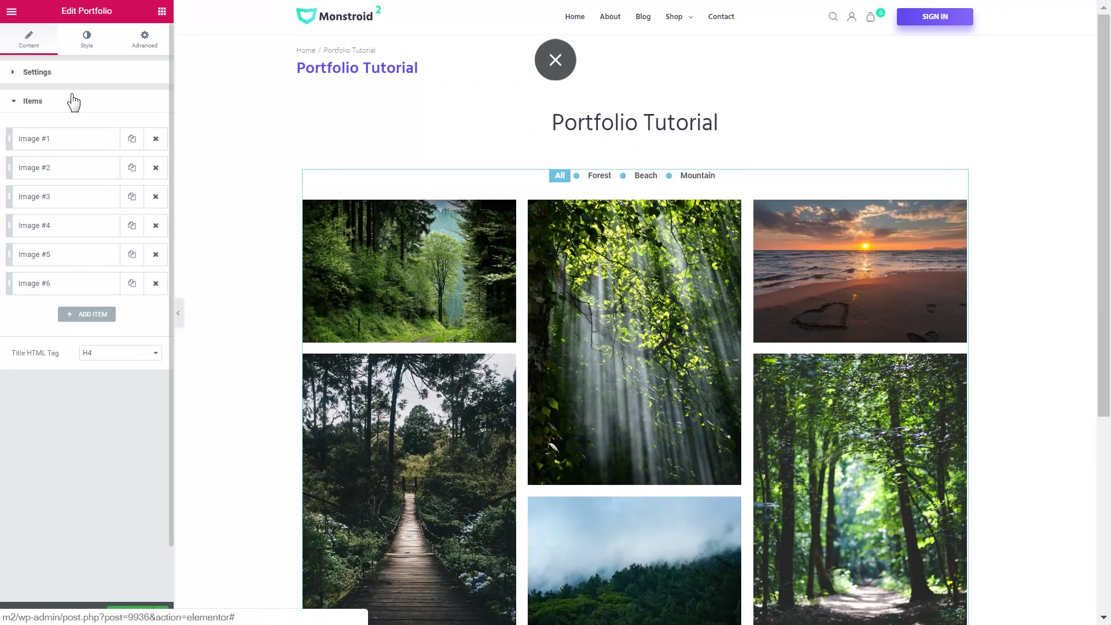
pyautogui.click(73, 102)
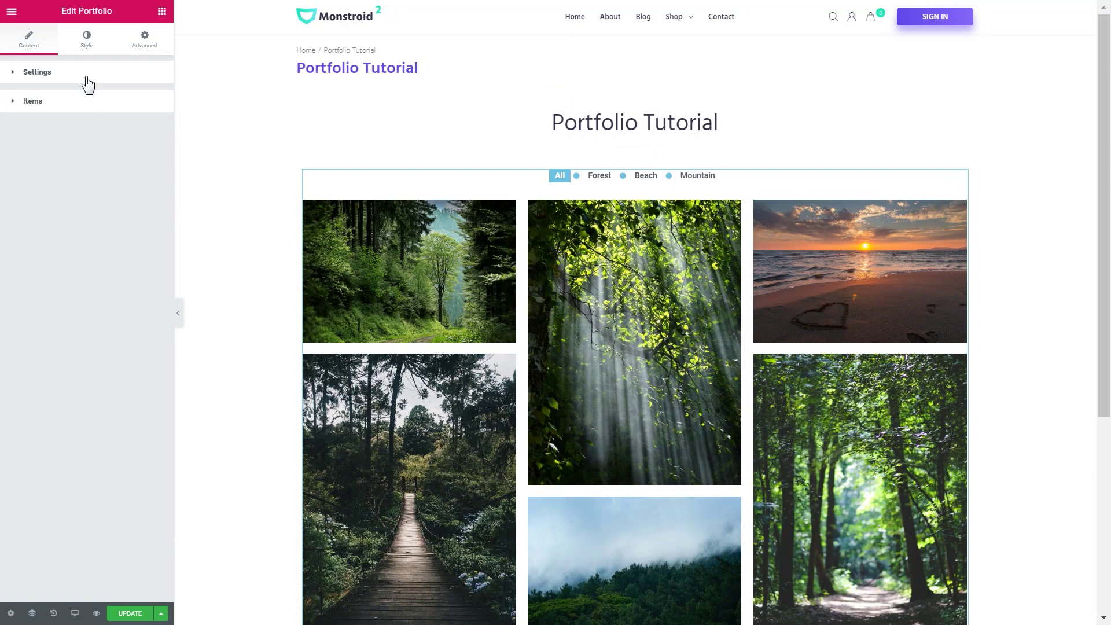
# Step: Keep the Masonry layout type and apply the Type-2 preset
pyautogui.click(88, 85)
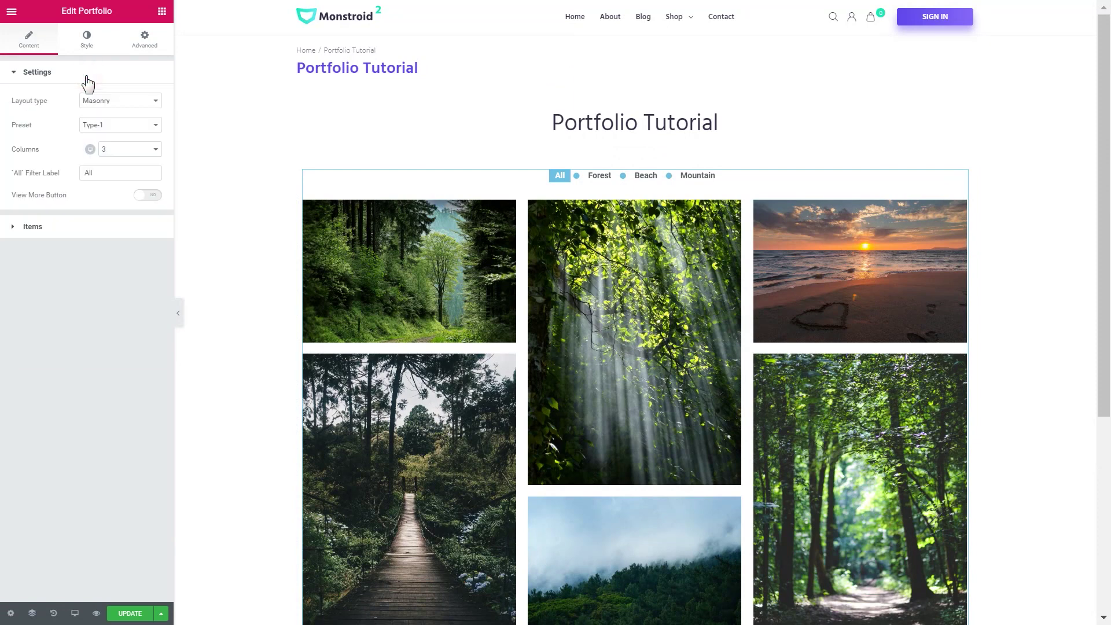
pyautogui.click(140, 102)
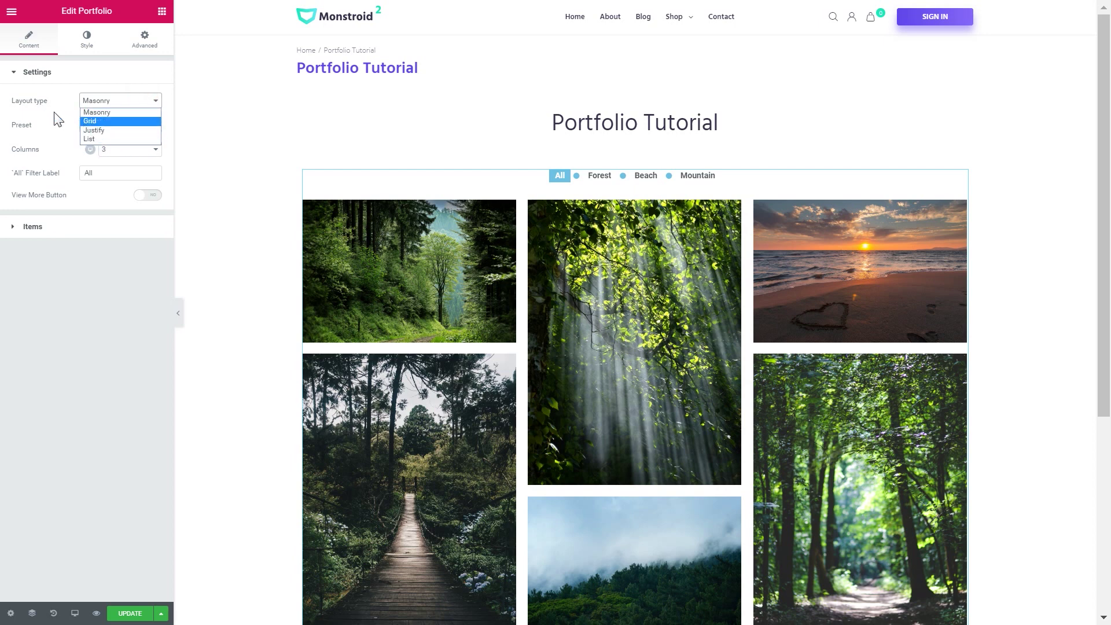
pyautogui.click(31, 123)
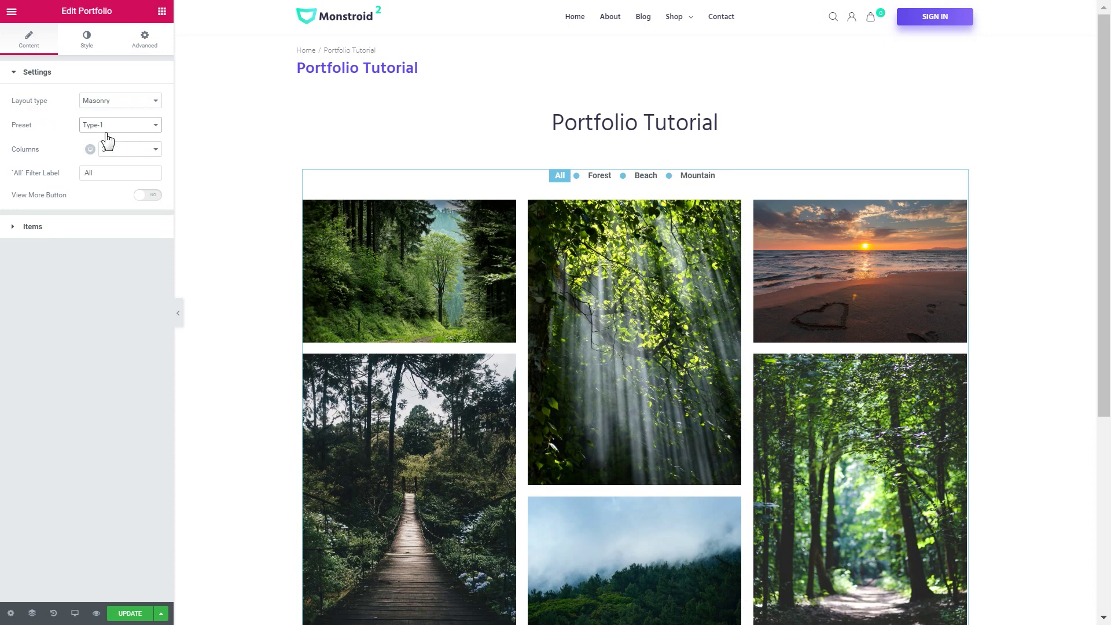
pyautogui.click(137, 126)
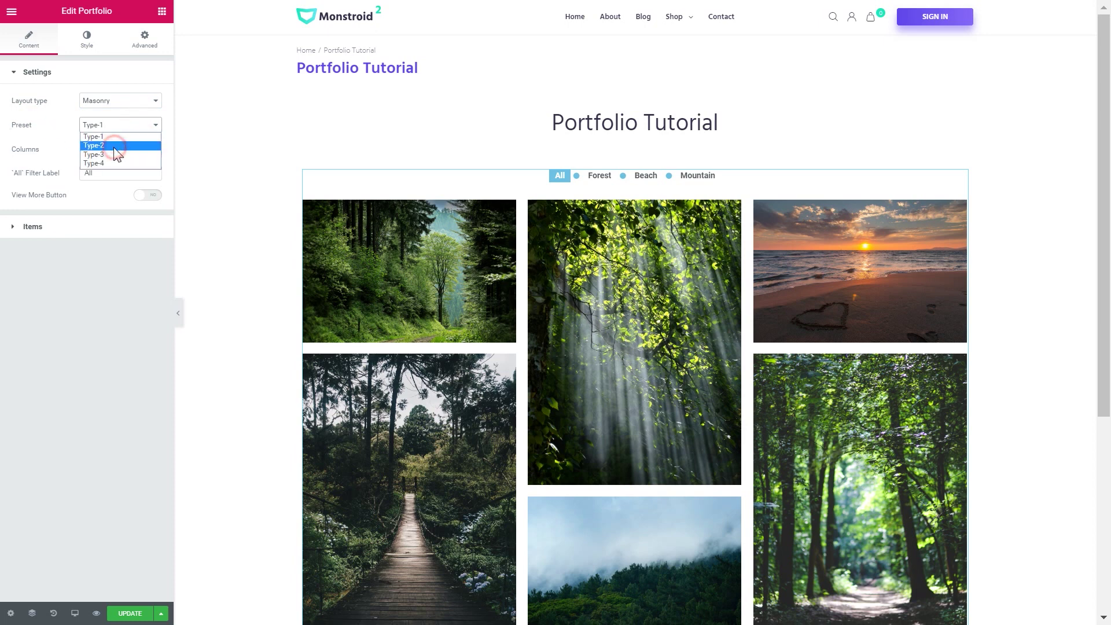
pyautogui.click(116, 146)
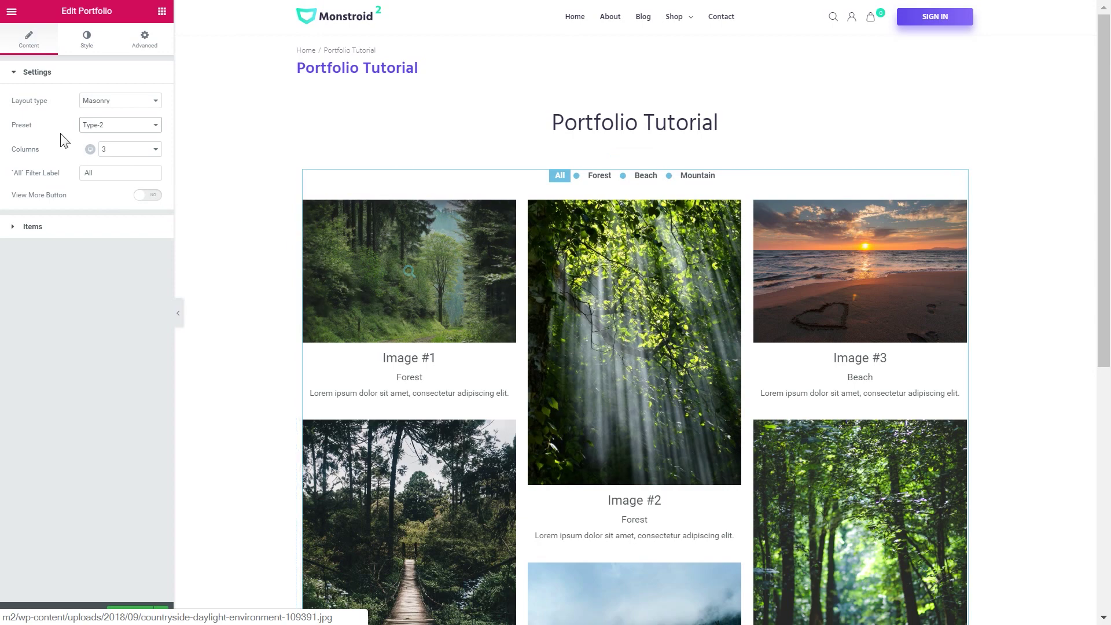
pyautogui.click(147, 125)
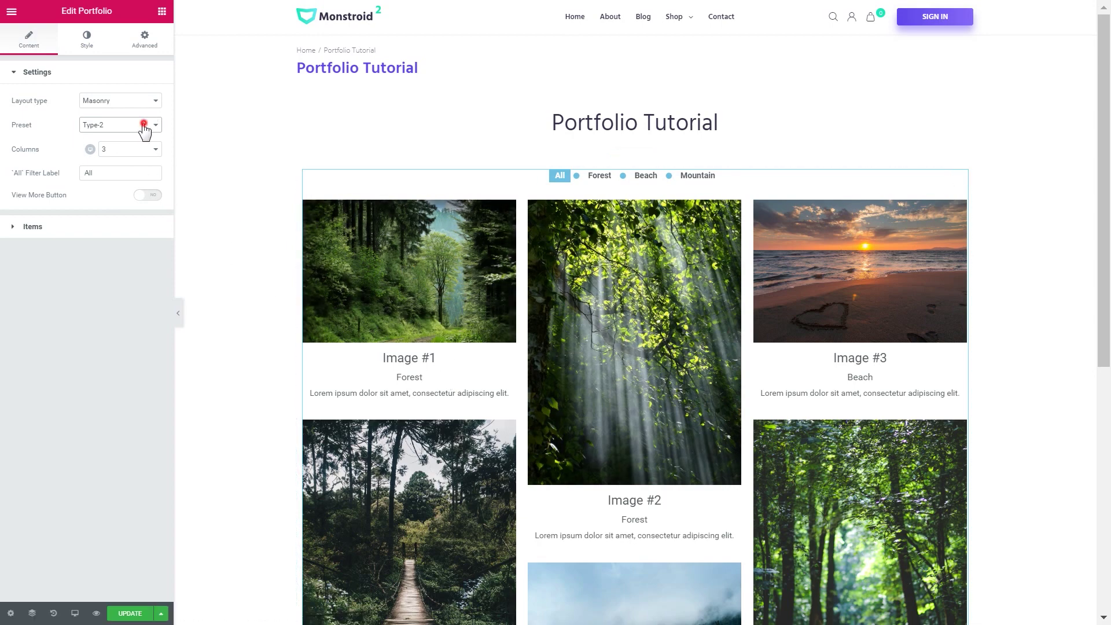
# Step: Try the Type-3 and Type-4 presets, settle on Type-1, and enable View More
pyautogui.click(131, 155)
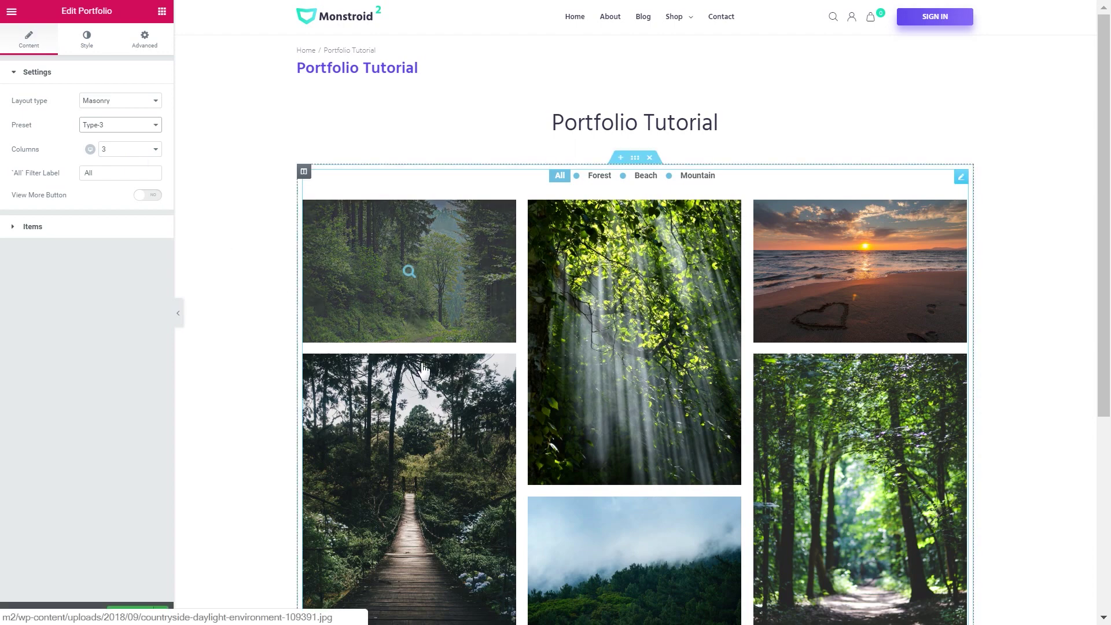
pyautogui.click(141, 123)
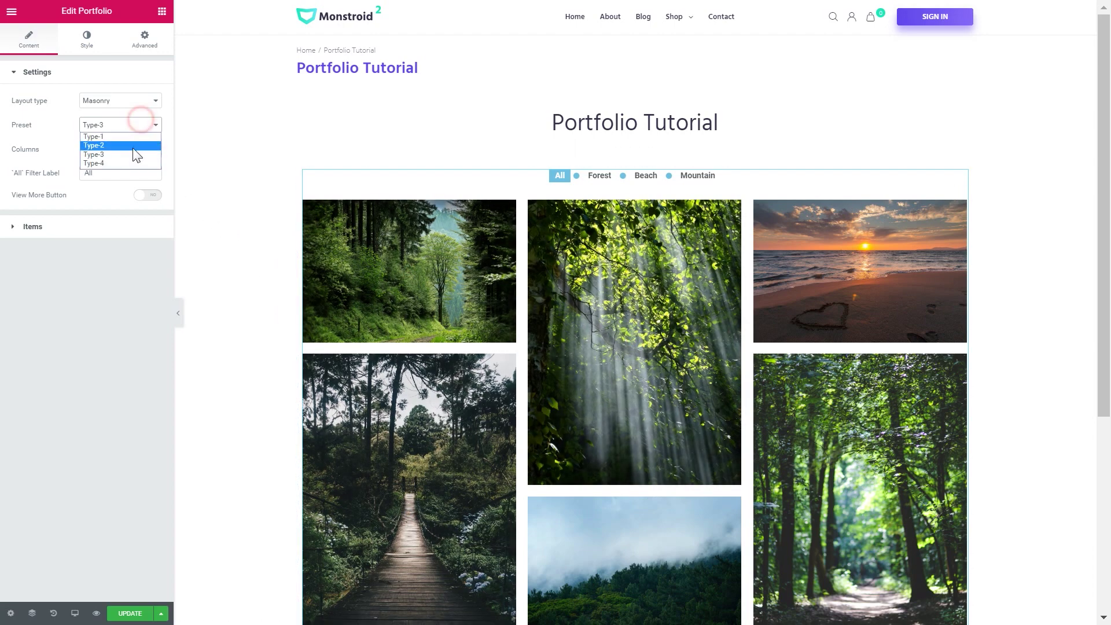
pyautogui.click(130, 163)
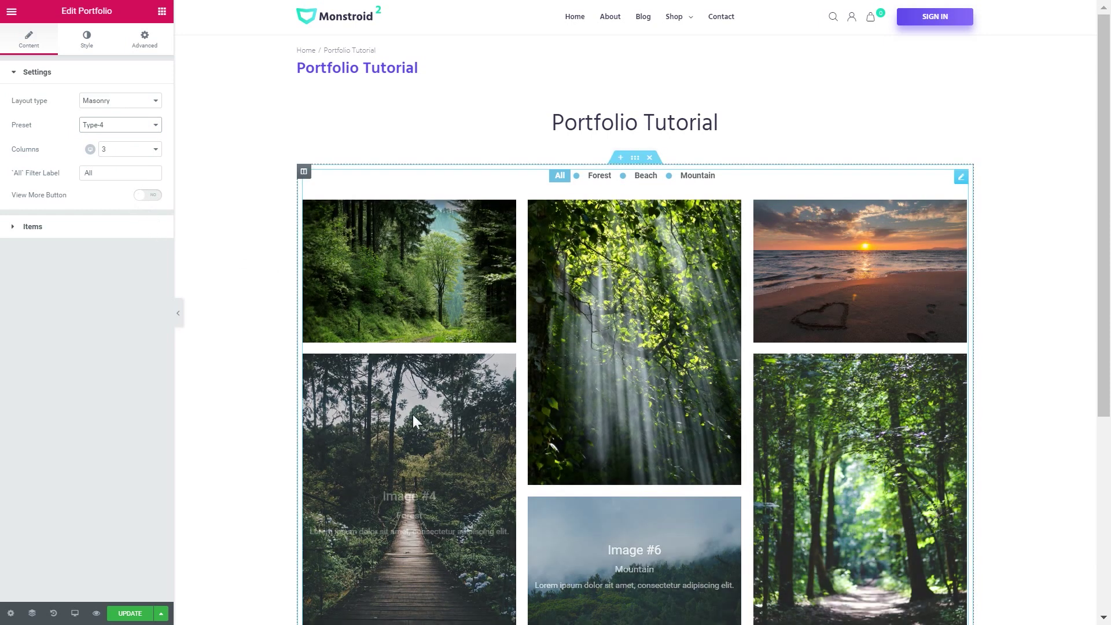
pyautogui.click(140, 126)
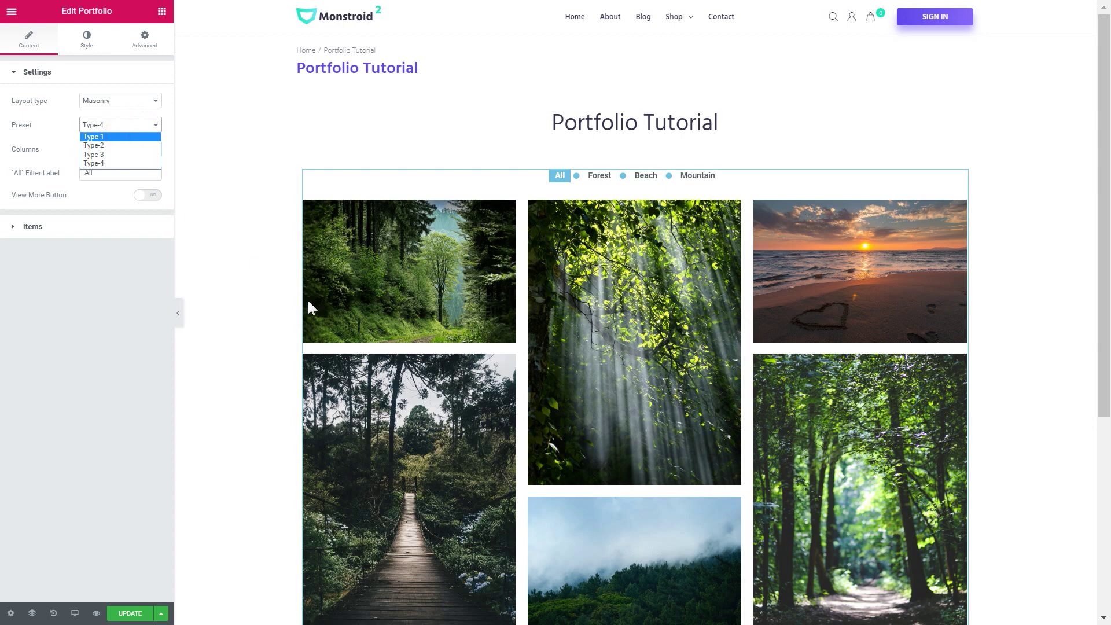
pyautogui.click(93, 137)
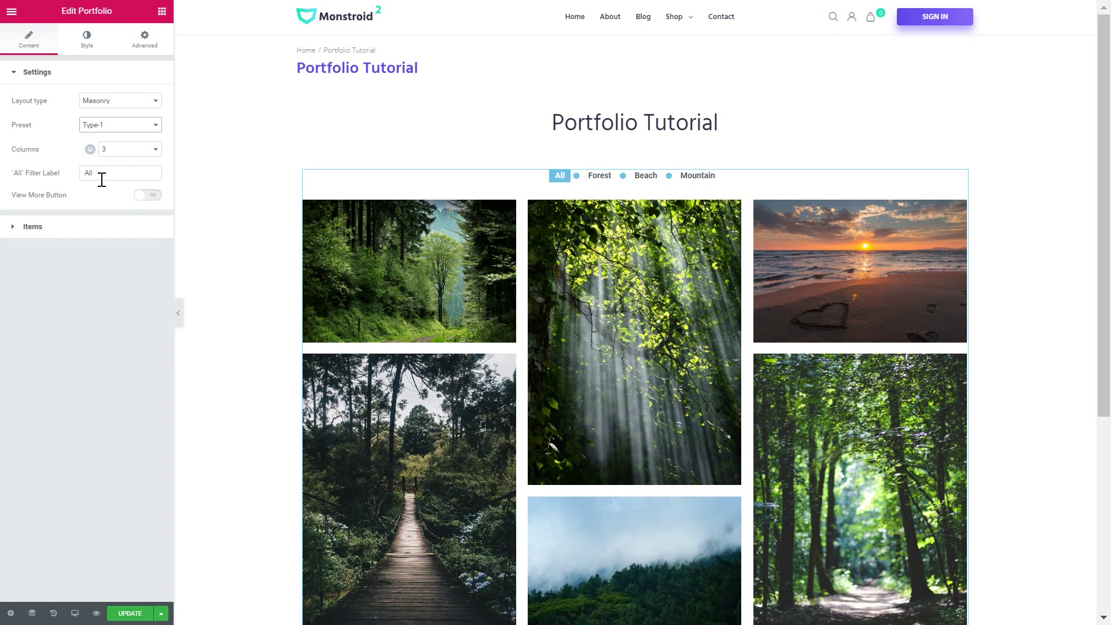
pyautogui.click(151, 196)
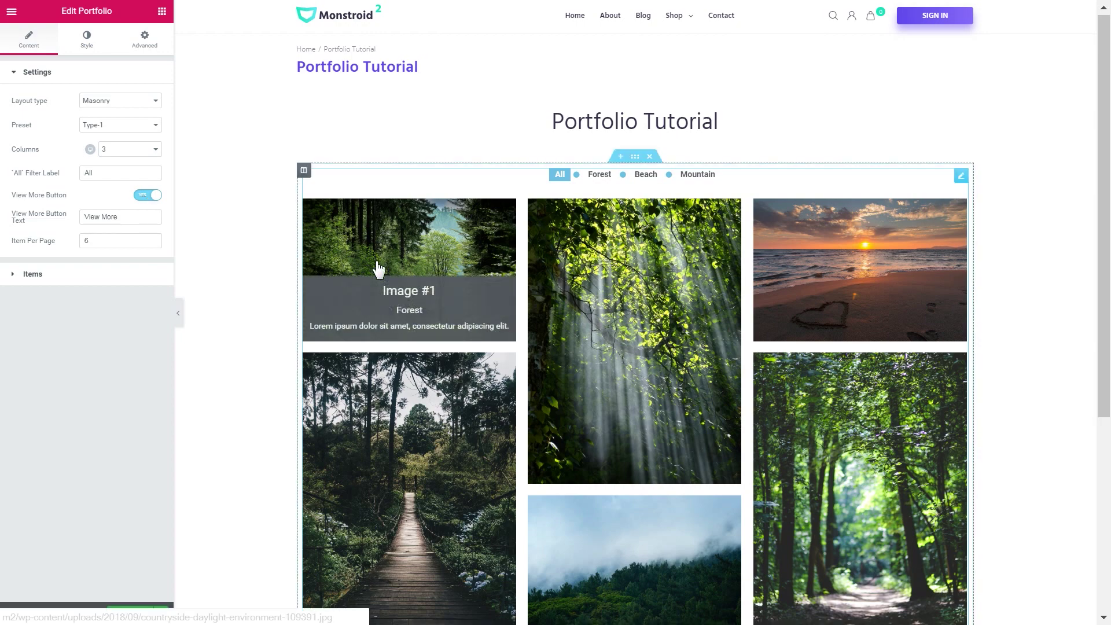
# Step: Set Item Per Page to 3 and test the View More button in the preview
pyautogui.scroll(-2, 377, 266)
pyautogui.scroll(1, 377, 360)
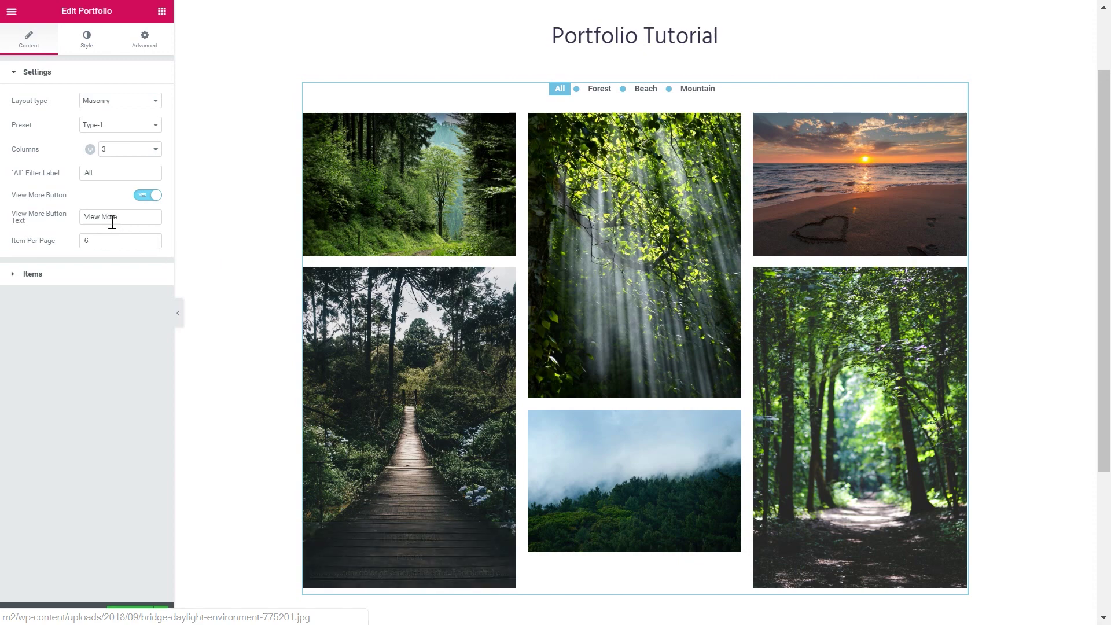
pyautogui.doubleClick(110, 240)
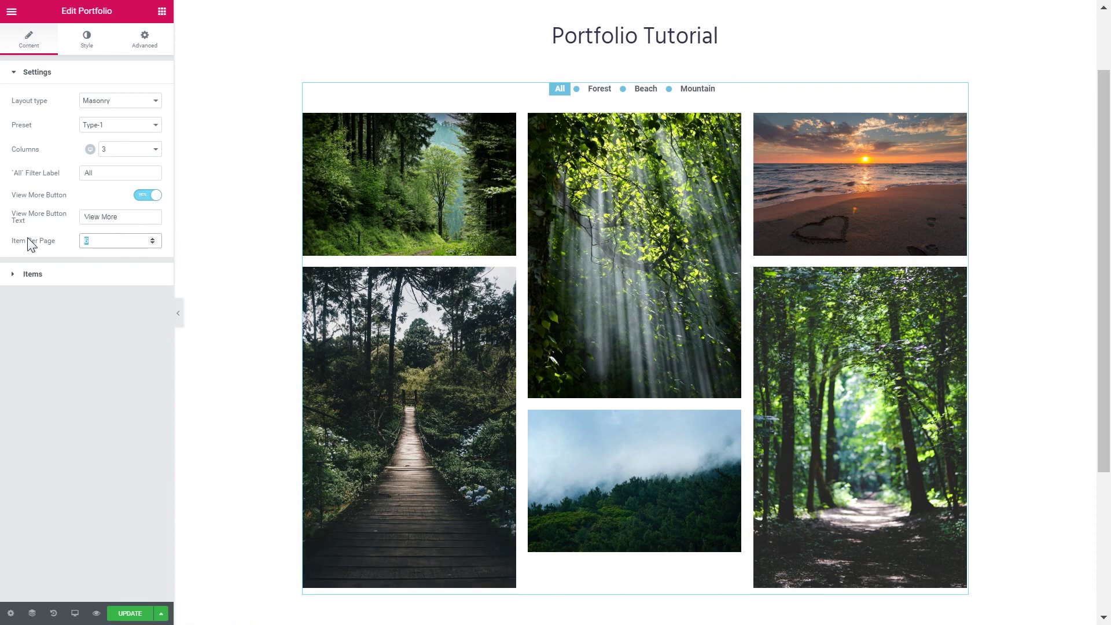
pyautogui.write('3')
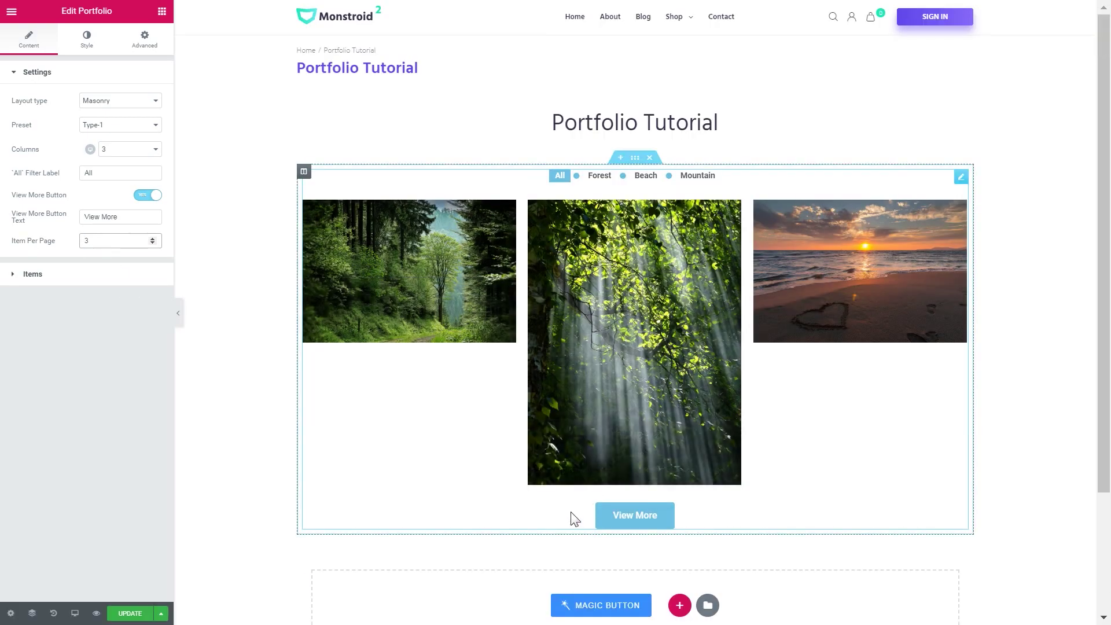
pyautogui.click(619, 522)
# Step: Switch the View More button off so all six photos show, then go to Style
pyautogui.scroll(-2, 299, 459)
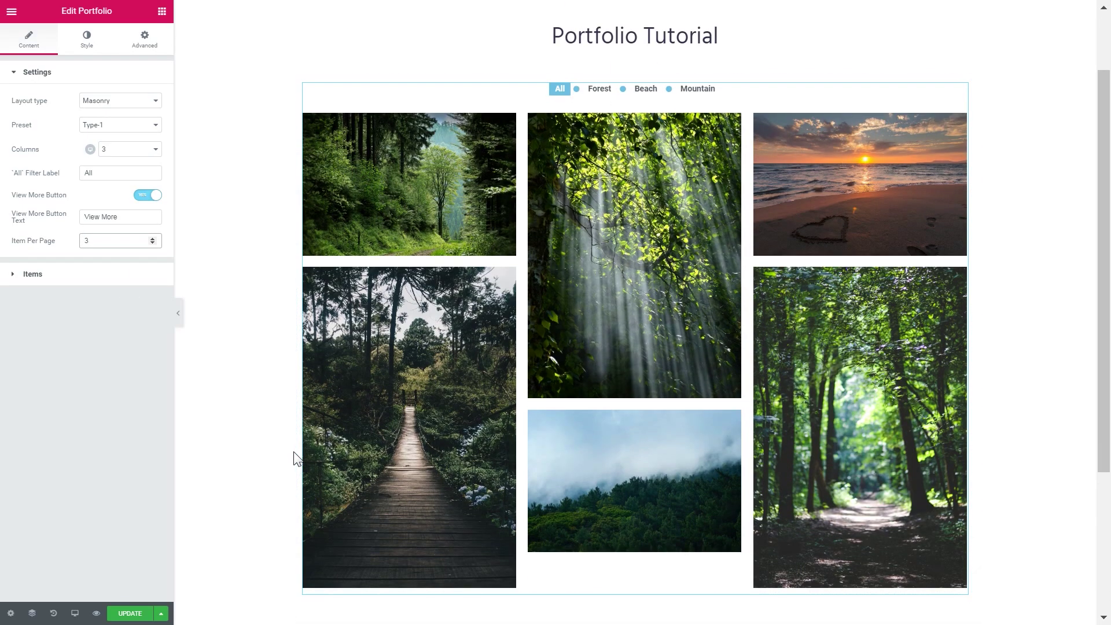
pyautogui.scroll(-1, 292, 449)
pyautogui.scroll(1, 268, 398)
pyautogui.click(149, 197)
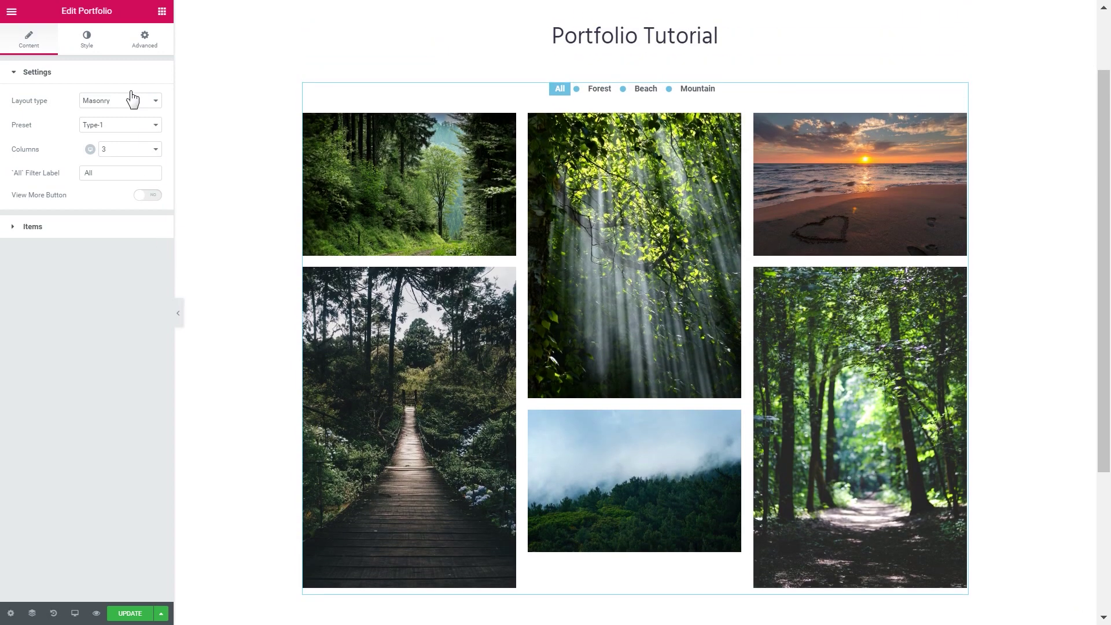
pyautogui.click(88, 41)
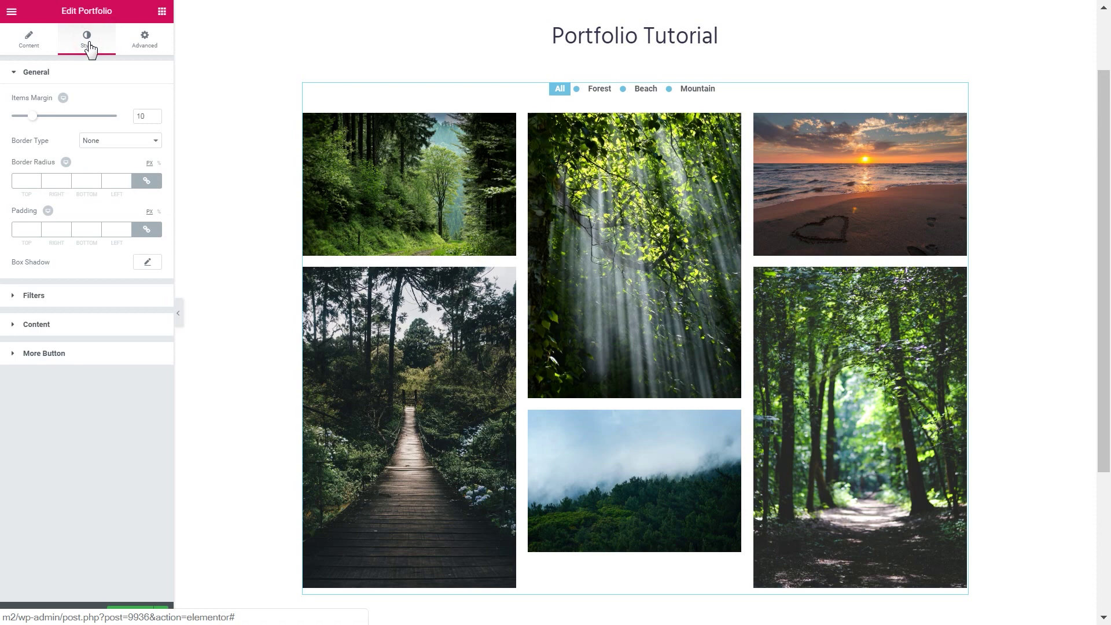
# Step: Set Items Margin to 10 after trying a narrower value, and collapse the General section
pyautogui.moveTo(32, 115); pyautogui.dragTo(16, 124)
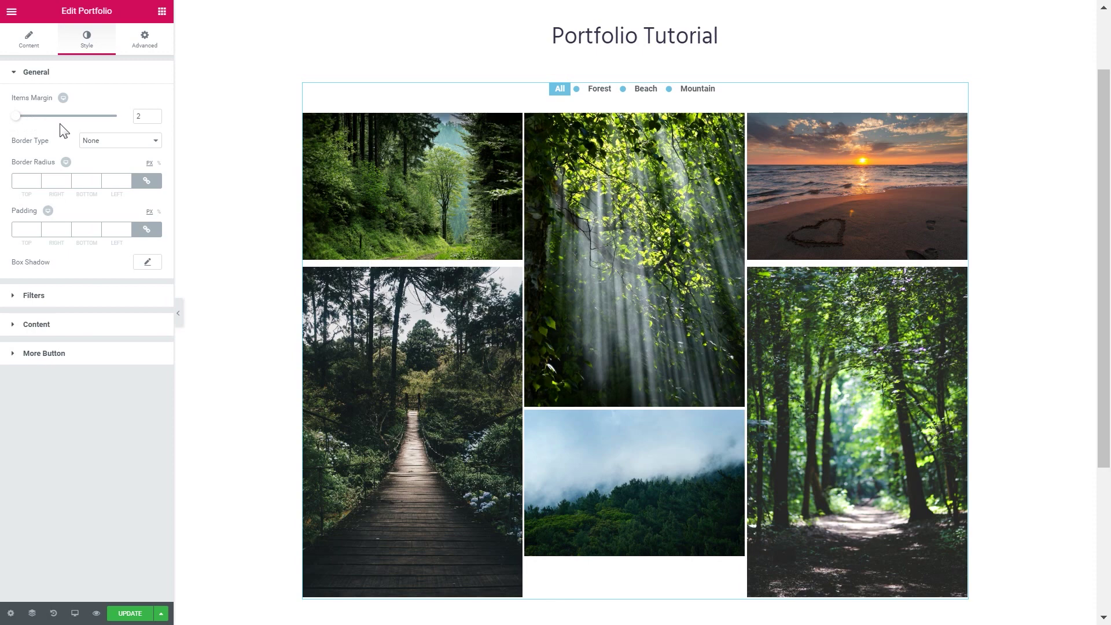
pyautogui.doubleClick(138, 117)
pyautogui.write('10')
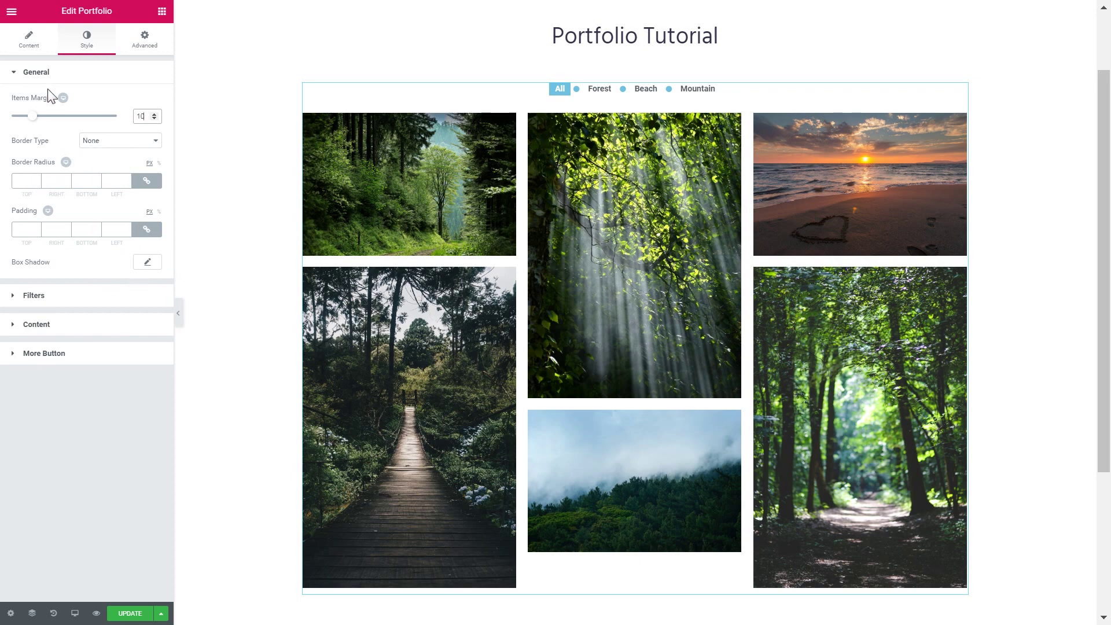
pyautogui.click(61, 73)
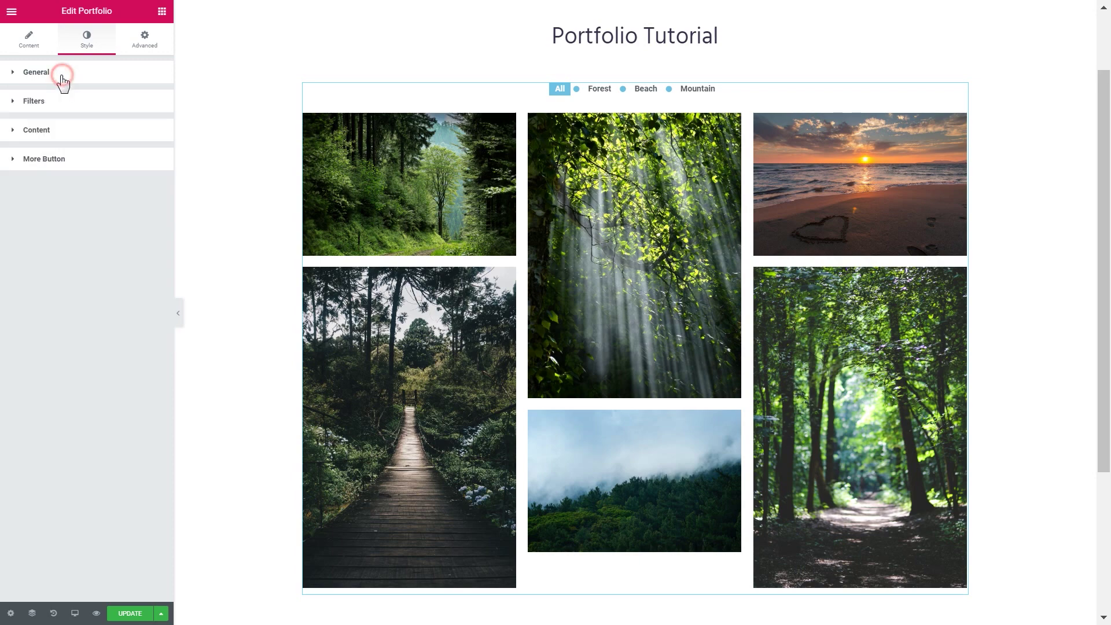
# Step: Clear the circle Separator Icon under Style > Filters, then collapse the Filters section
pyautogui.click(43, 110)
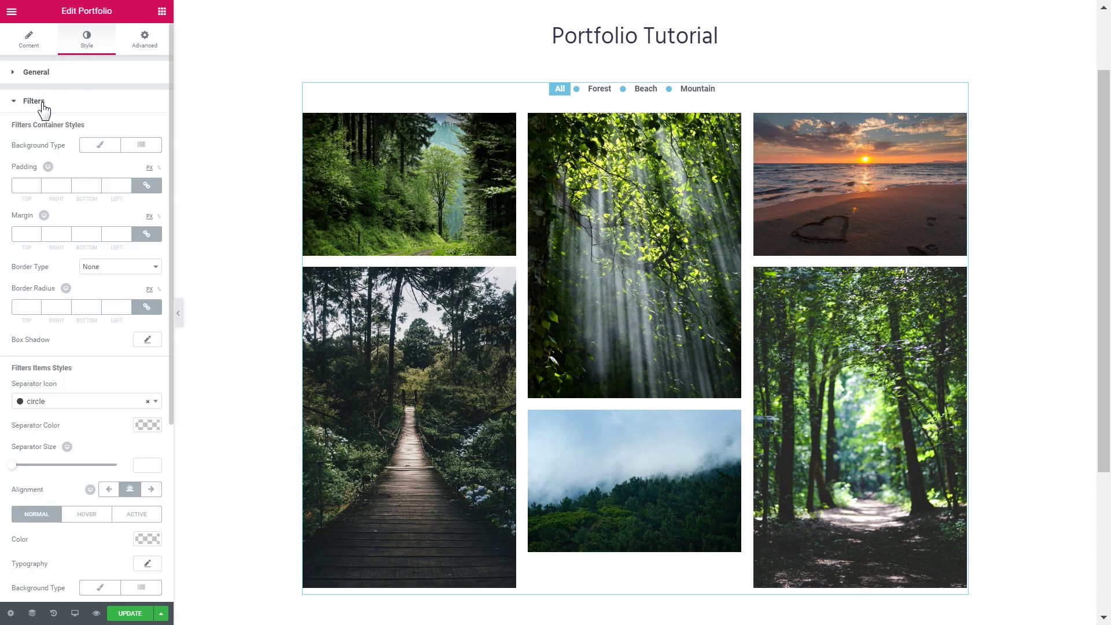
pyautogui.click(148, 401)
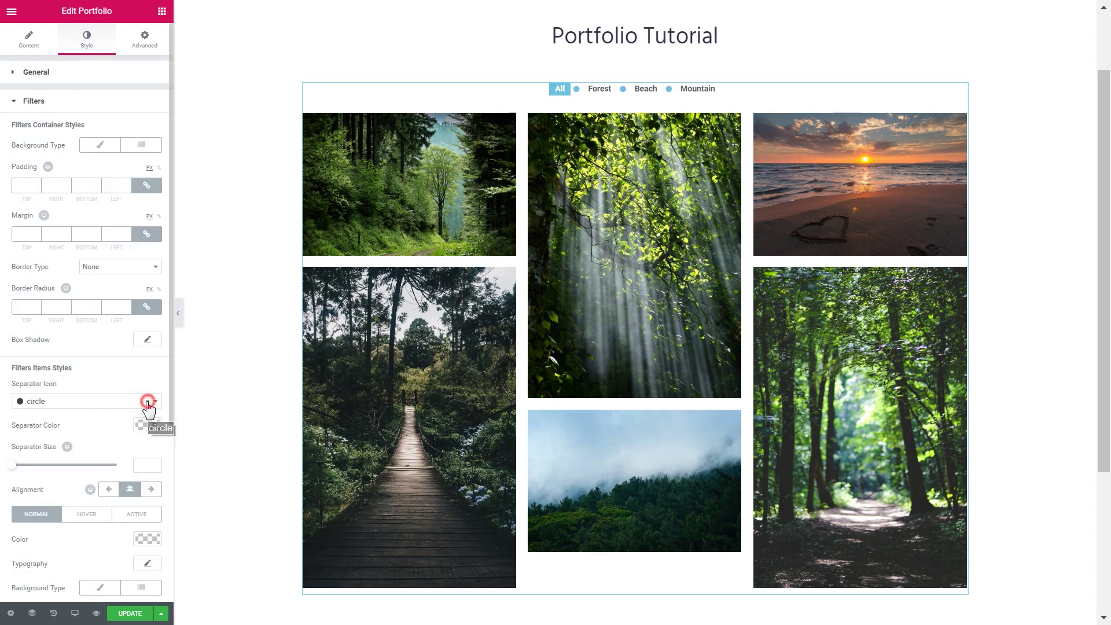
pyautogui.click(148, 408)
pyautogui.click(149, 402)
pyautogui.click(120, 378)
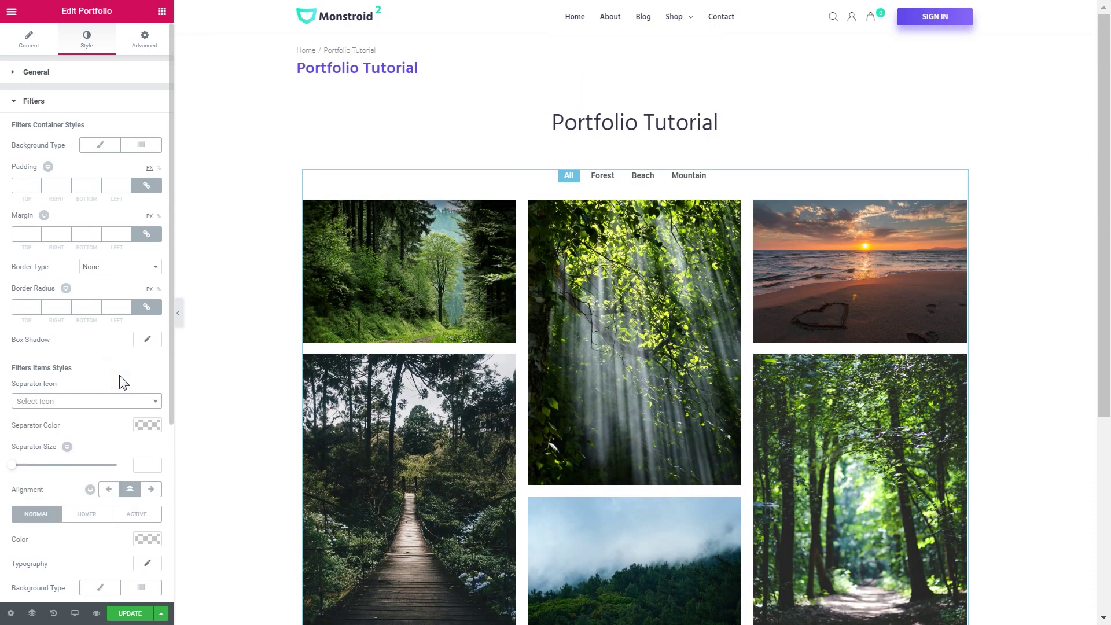
pyautogui.scroll(-2, 123, 383)
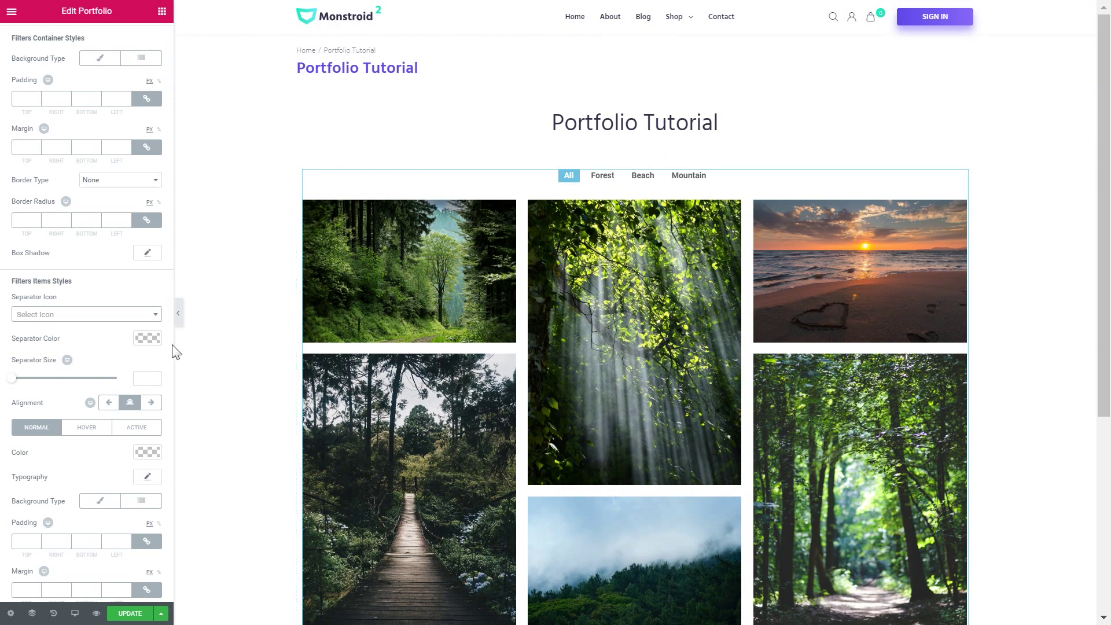
pyautogui.scroll(2, 92, 379)
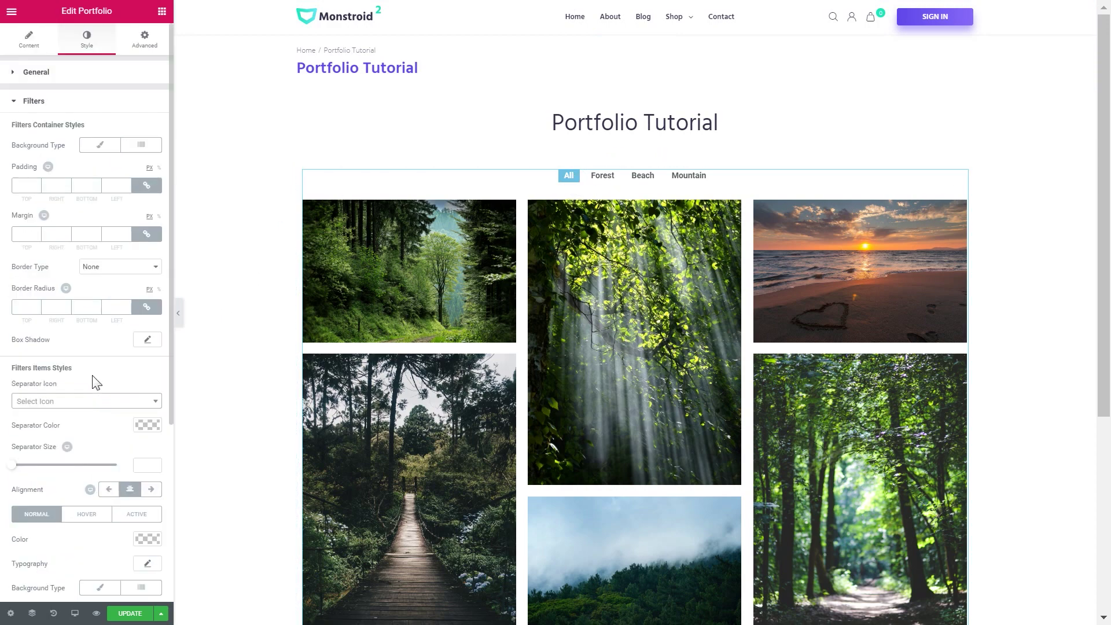
pyautogui.click(57, 107)
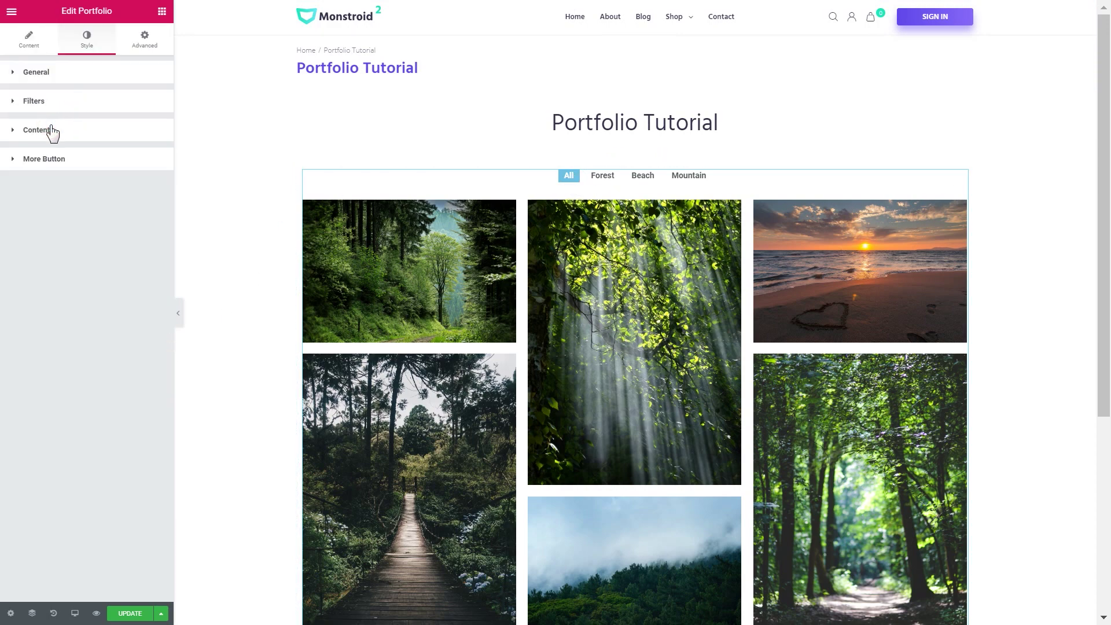
# Step: Under Style > Content, add an Image Box Shadow with Blur 10 and zero offsets
pyautogui.click(52, 131)
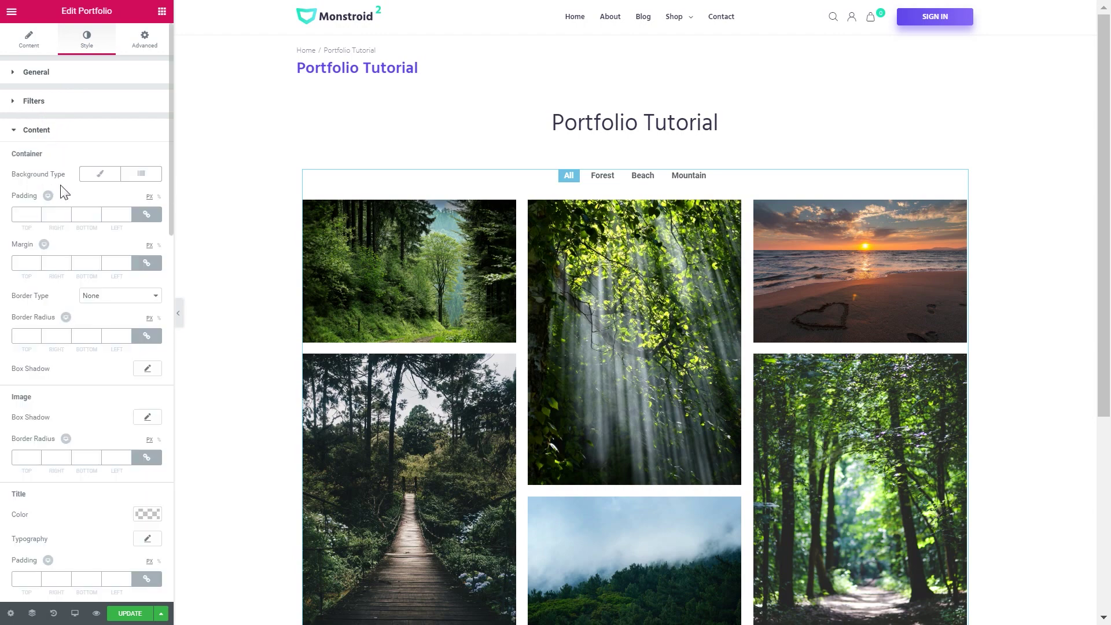
pyautogui.scroll(-2, 62, 196)
pyautogui.scroll(-2, 63, 191)
pyautogui.scroll(4, 61, 182)
pyautogui.scroll(-4, 92, 307)
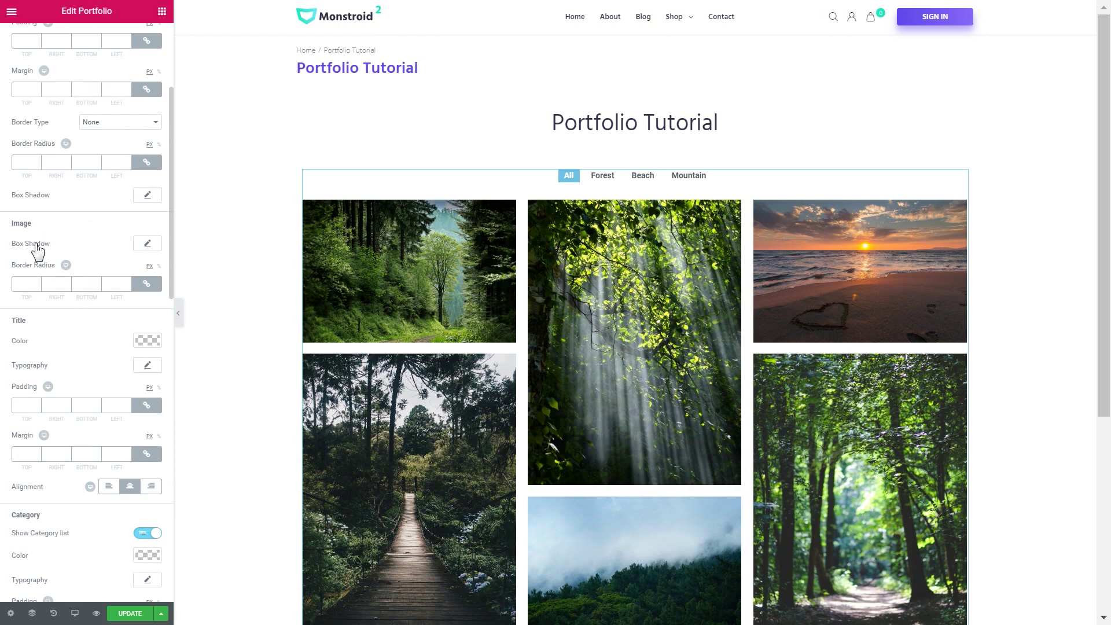
pyautogui.click(148, 244)
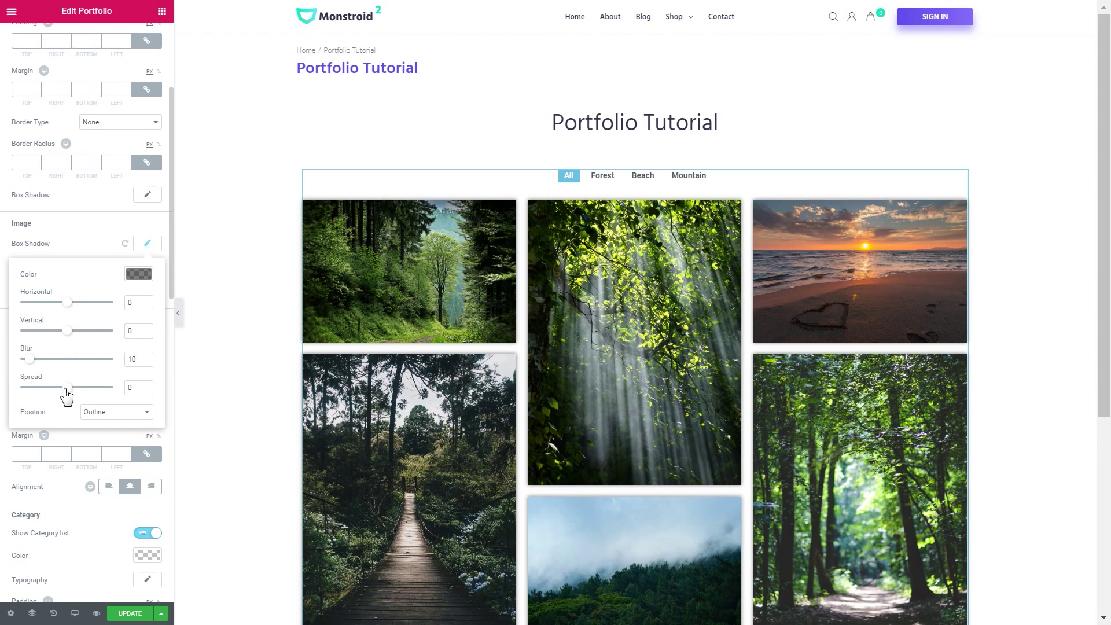
pyautogui.click(84, 244)
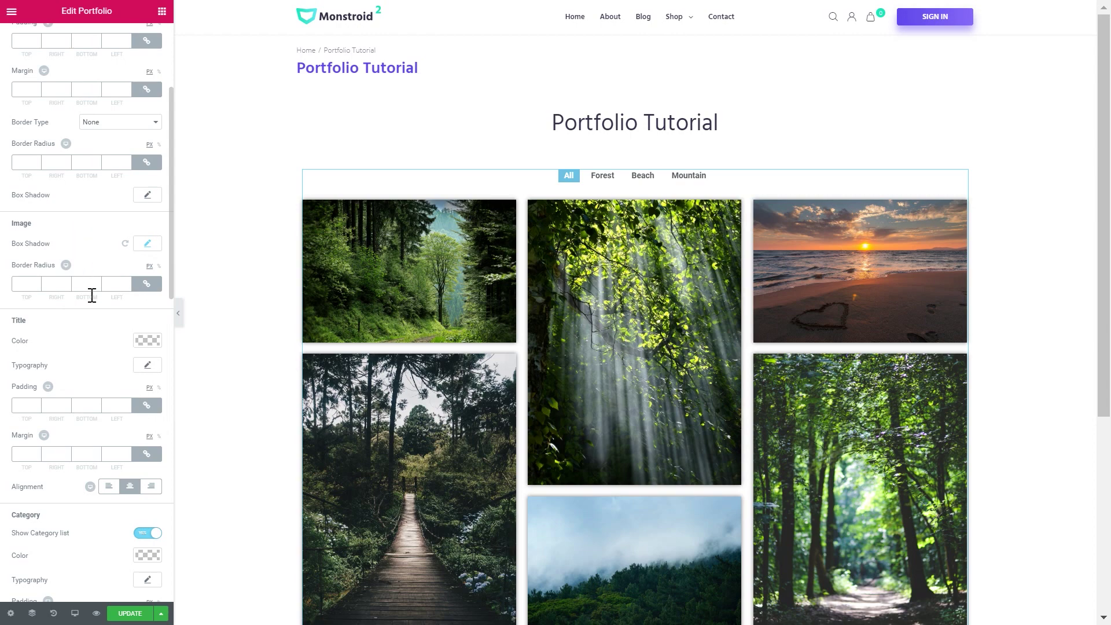
pyautogui.scroll(-2, 92, 295)
pyautogui.scroll(-2, 97, 307)
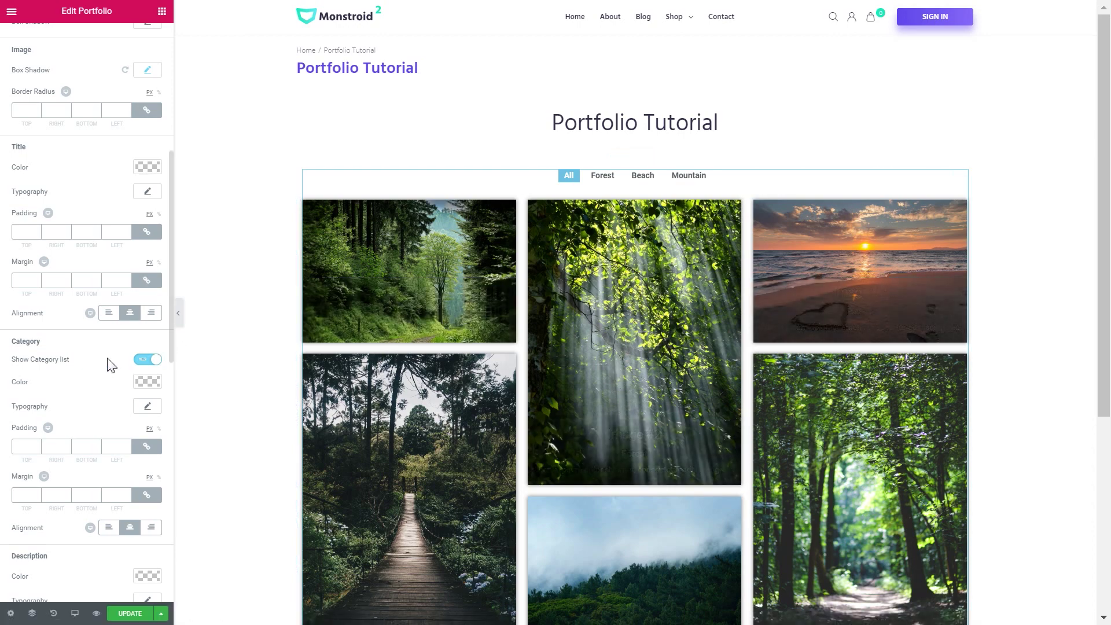
# Step: Turn Show Category off so portfolio captions no longer display category labels
pyautogui.scroll(-2, 109, 362)
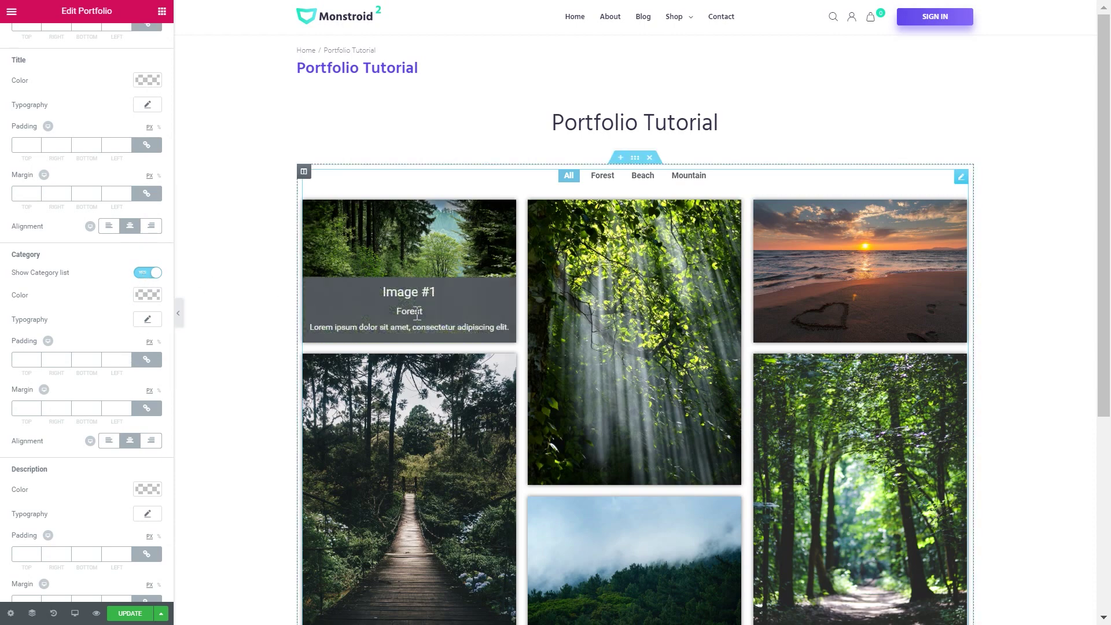
pyautogui.click(140, 274)
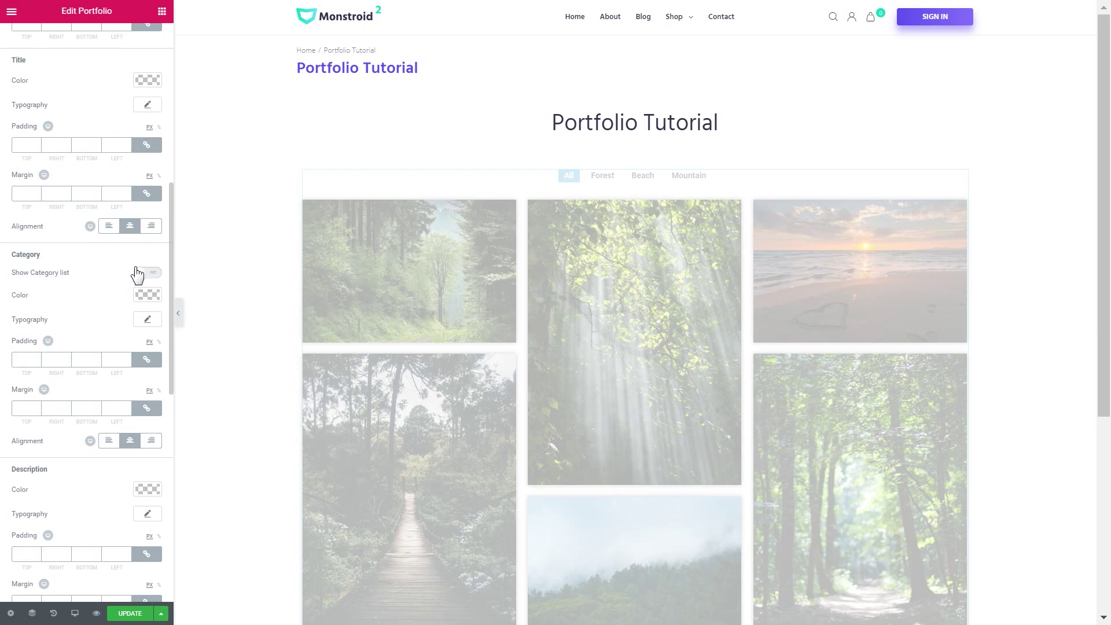
pyautogui.scroll(-3, 65, 299)
pyautogui.scroll(-2, 66, 299)
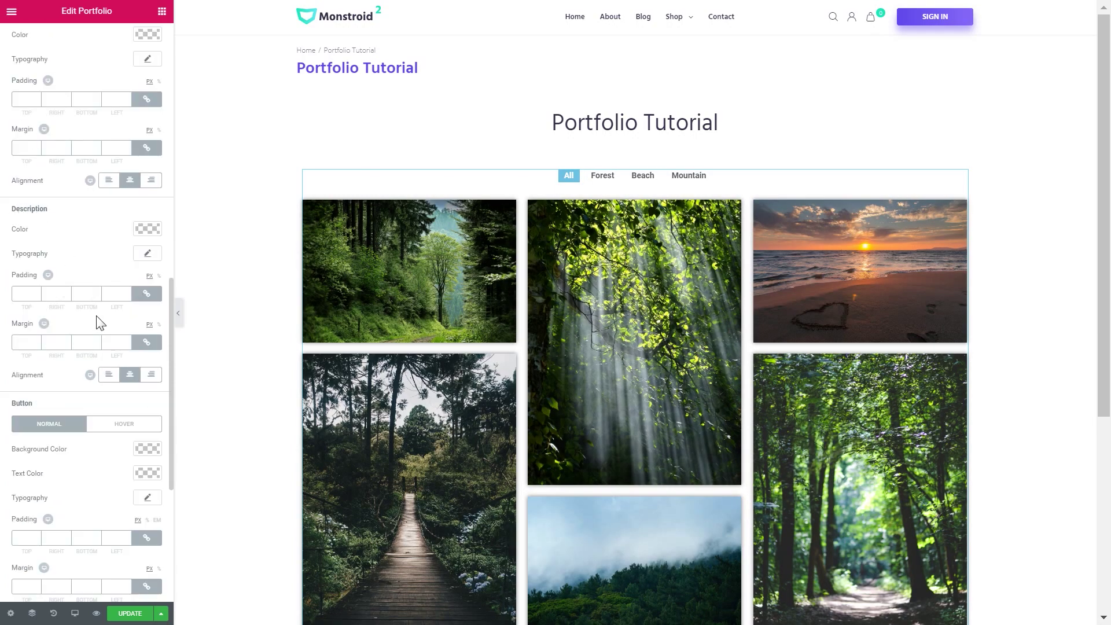
pyautogui.scroll(-2, 100, 322)
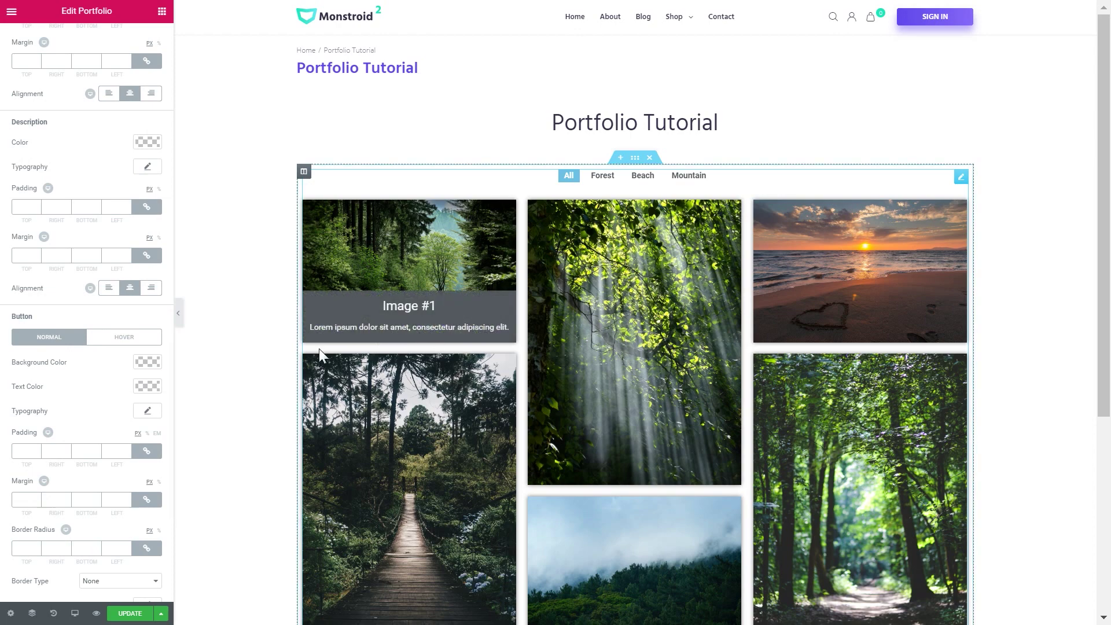
pyautogui.scroll(-5, 85, 367)
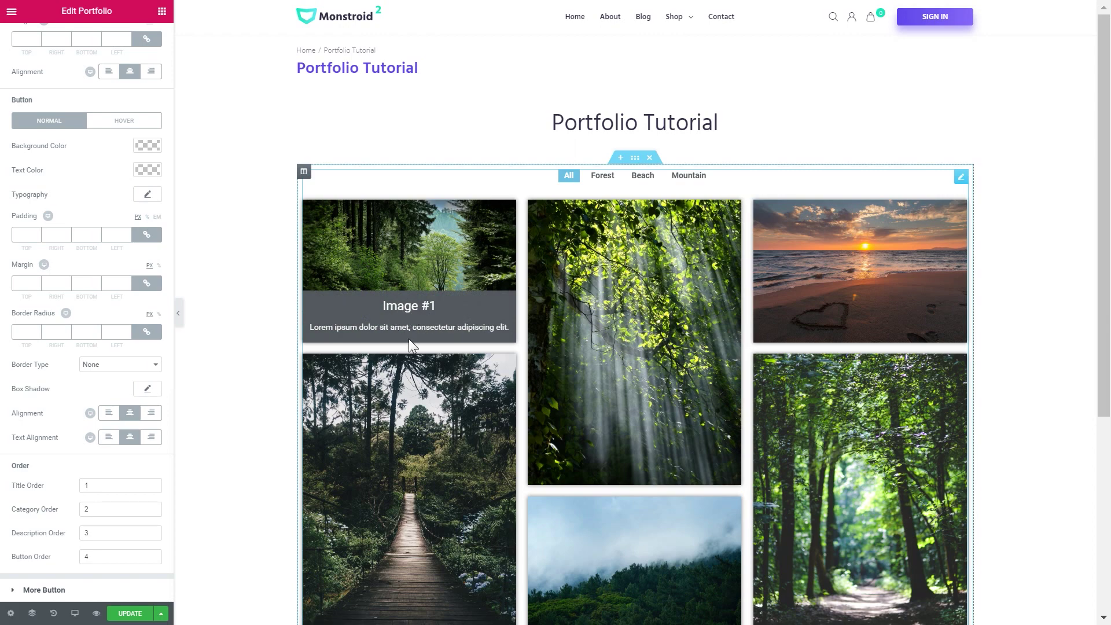
pyautogui.scroll(10, 49, 320)
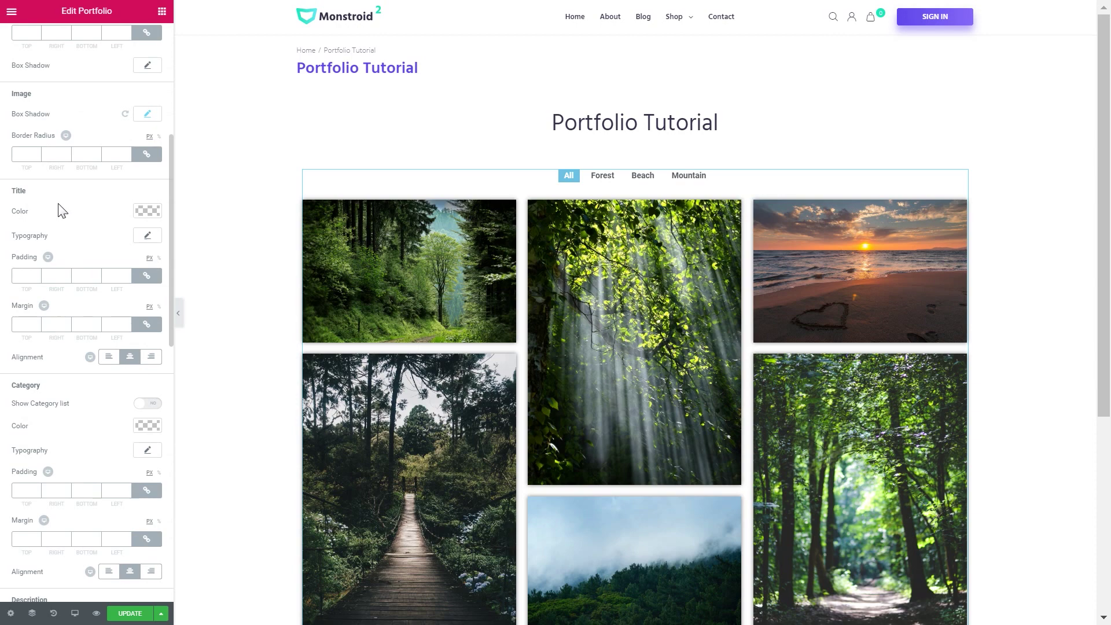
pyautogui.scroll(5, 60, 211)
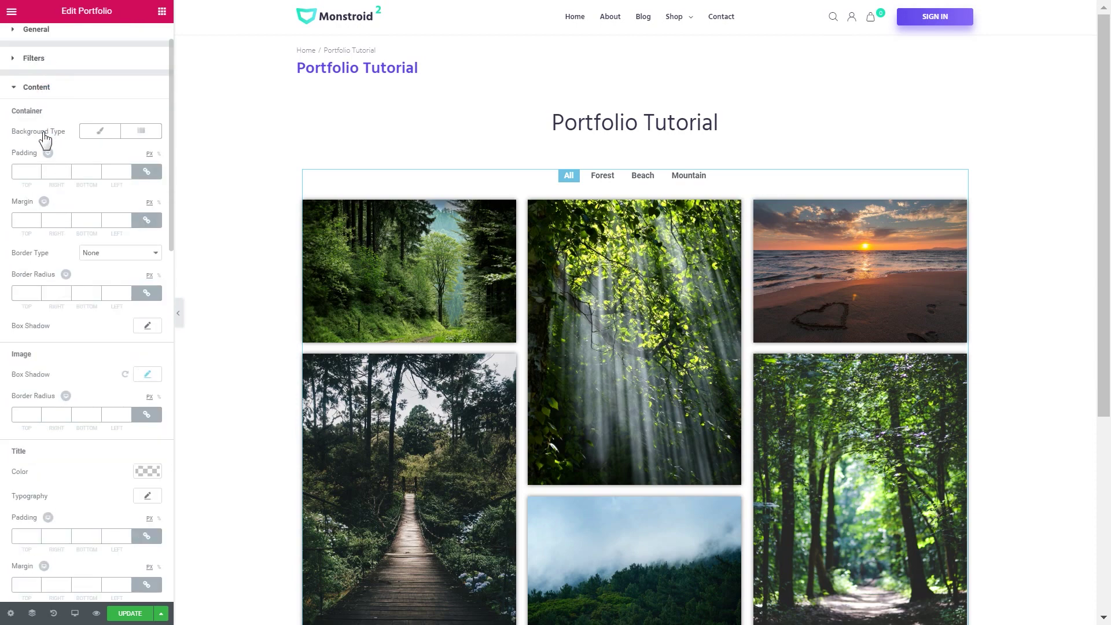
# Step: Expand and review the More Button style group, then collapse it and return the preview to the filters
pyautogui.click(43, 159)
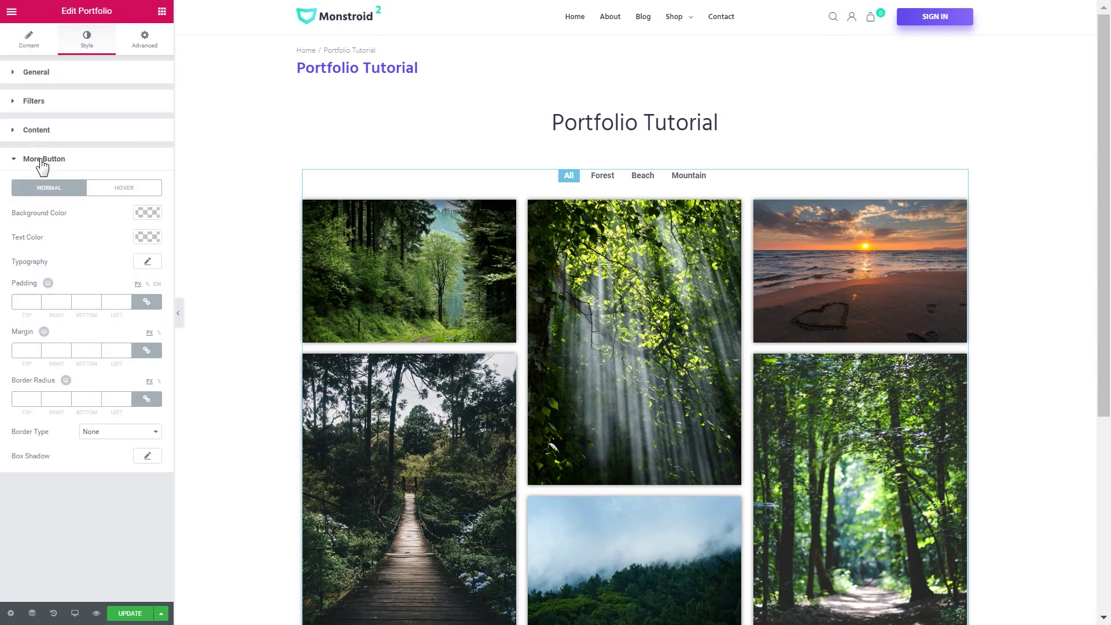
pyautogui.scroll(-5, 546, 397)
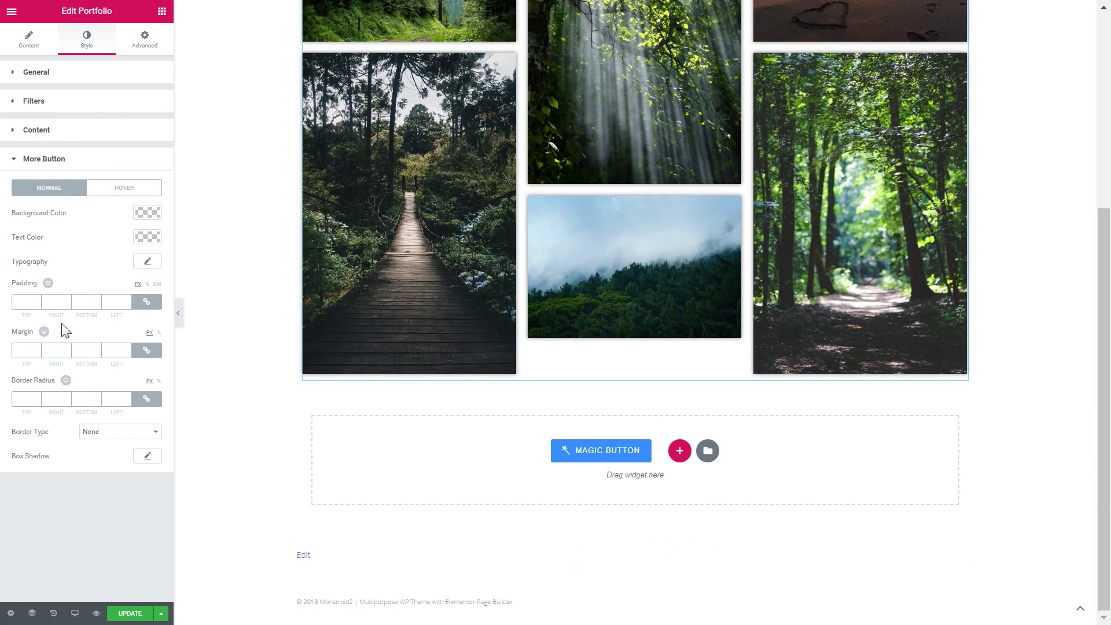
pyautogui.click(94, 157)
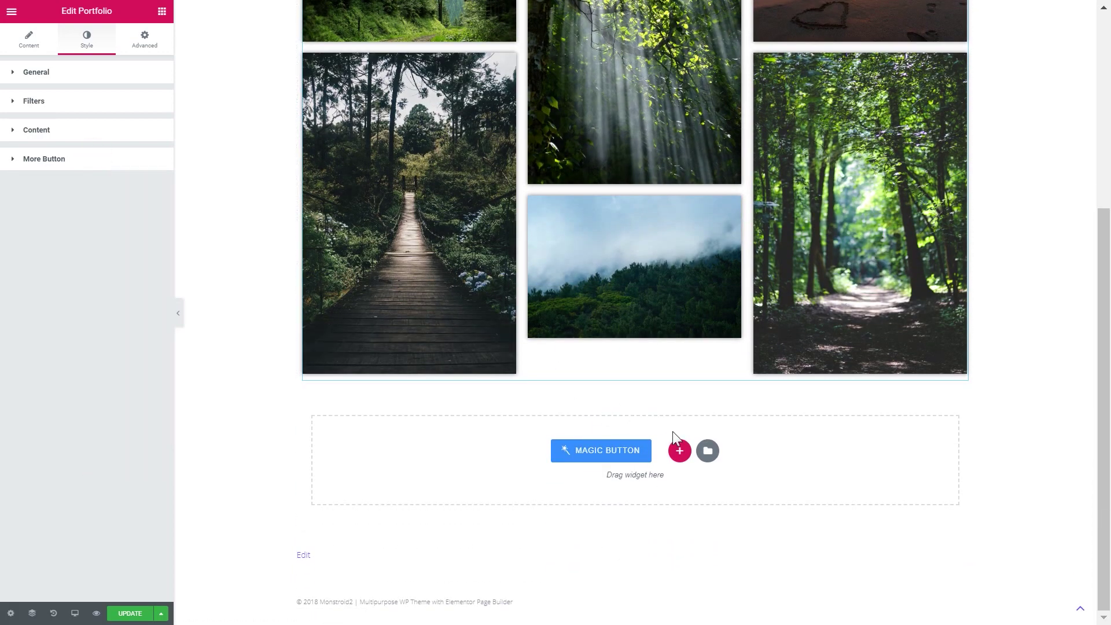
pyautogui.scroll(5, 673, 434)
pyautogui.moveTo(1101, 357); pyautogui.dragTo(1100, 393)
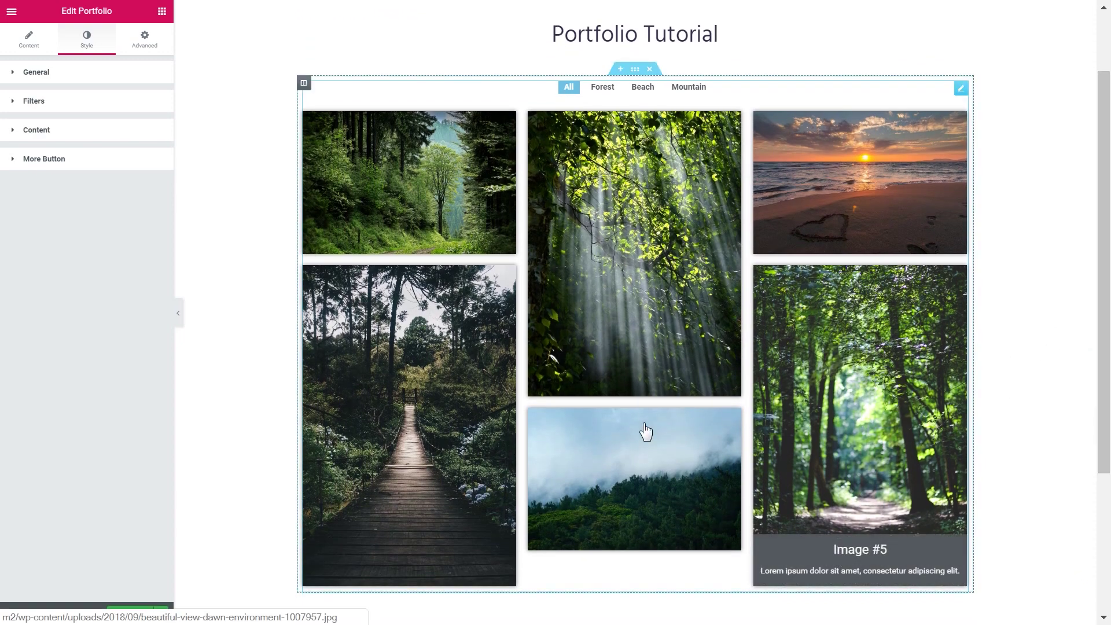